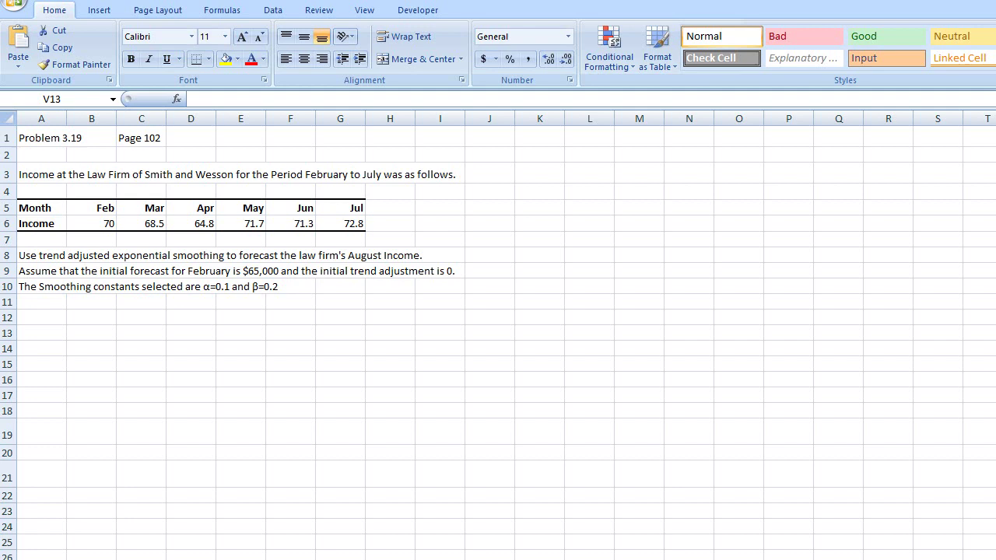
- Review the source data: February income 70, March 68.5, initial forecast $65,000 and trend 0
click(78, 224)
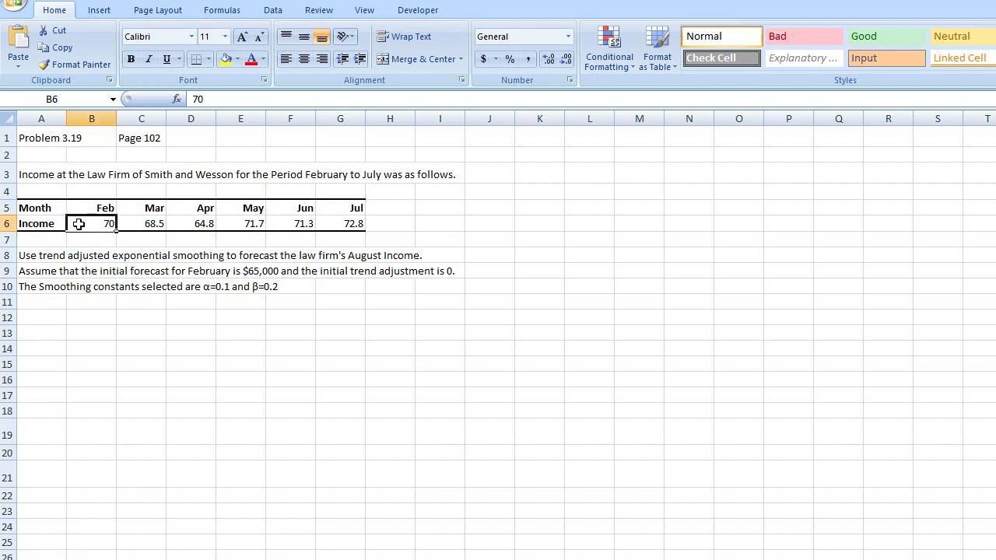
click(134, 230)
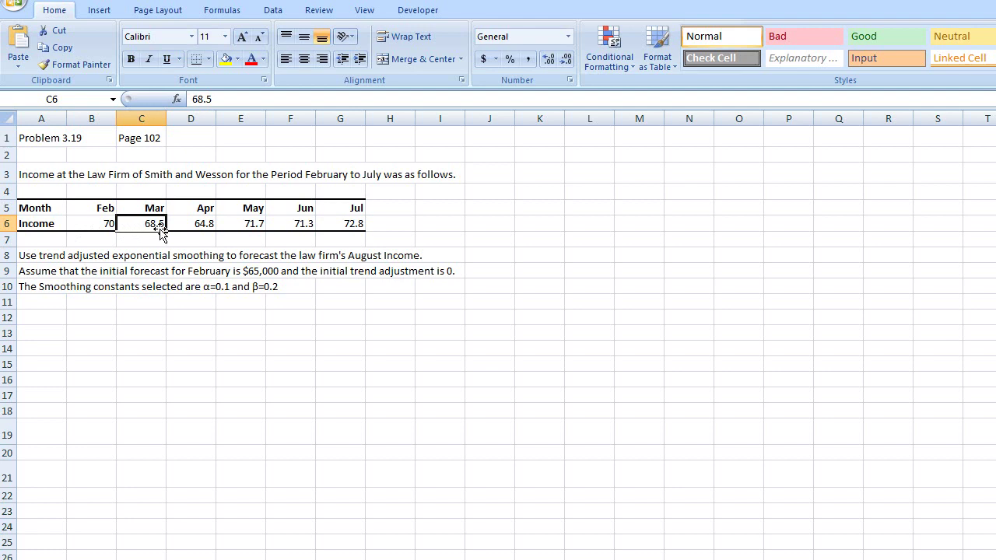
click(506, 283)
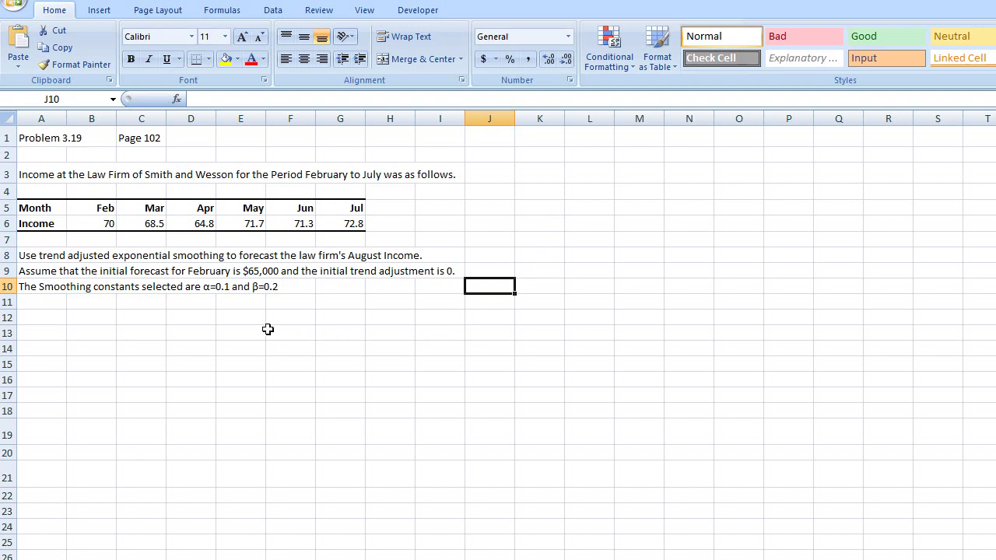
click(268, 276)
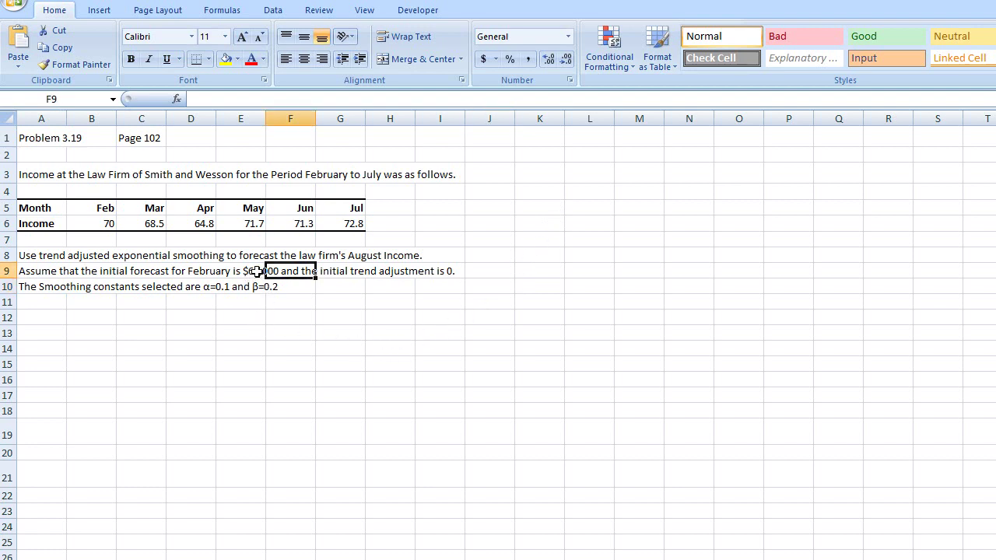
click(437, 271)
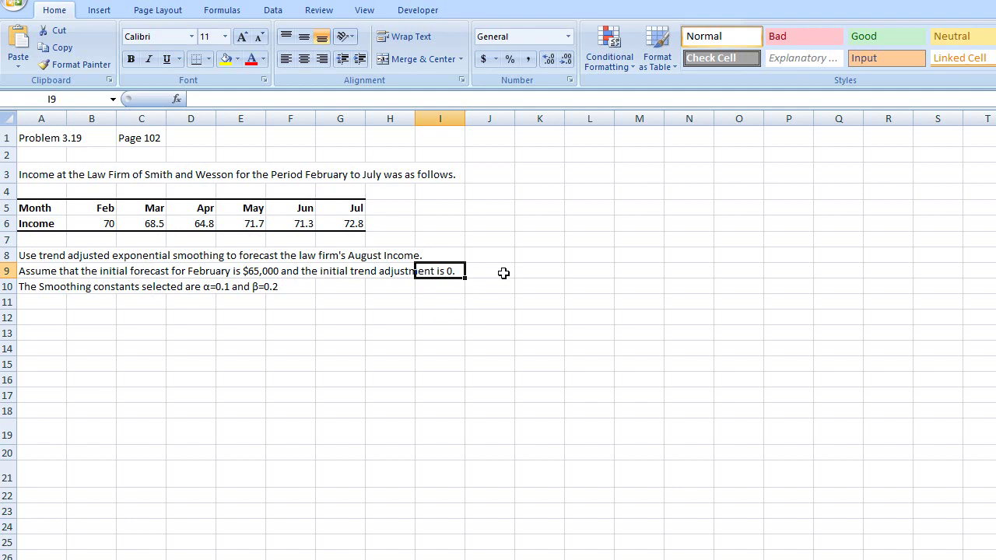
- Enter the Month heading in K3 and fill the months Feb through Aug below it
click(530, 177)
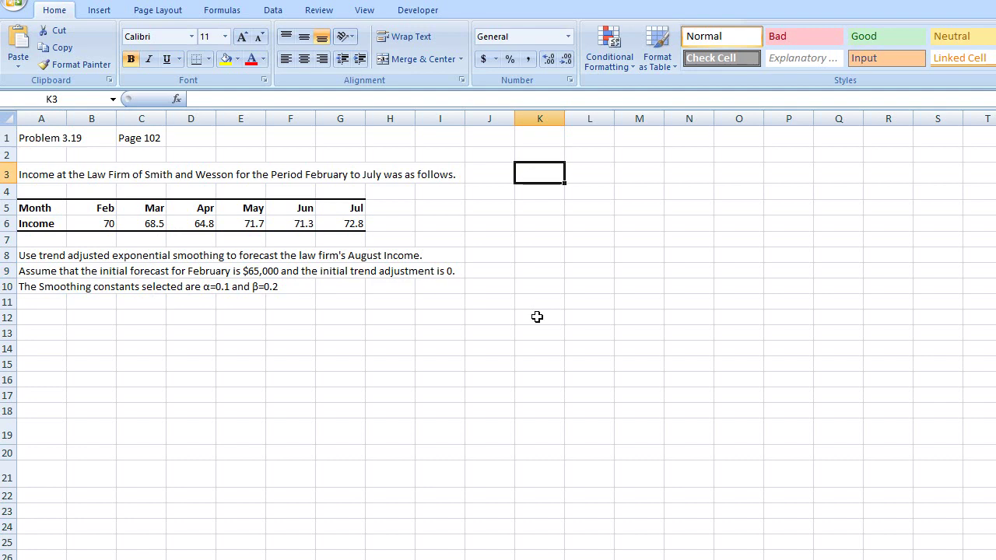
text(Month)
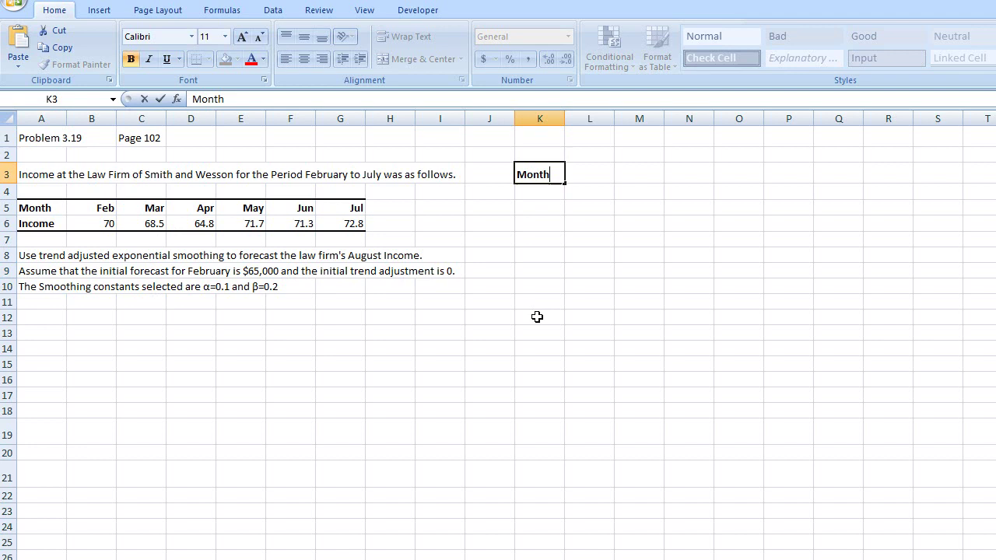
key(Return)
text(Feb)
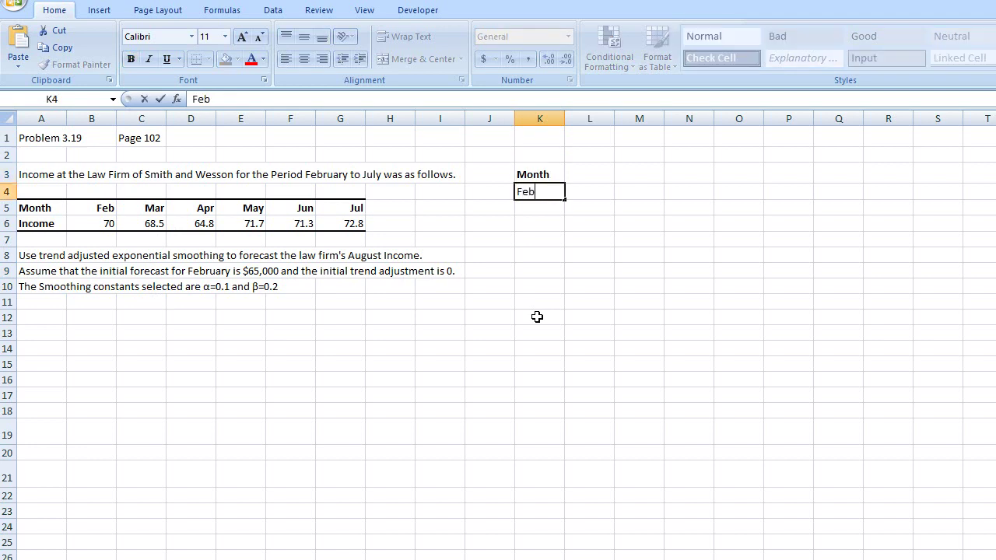
click(537, 317)
click(547, 196)
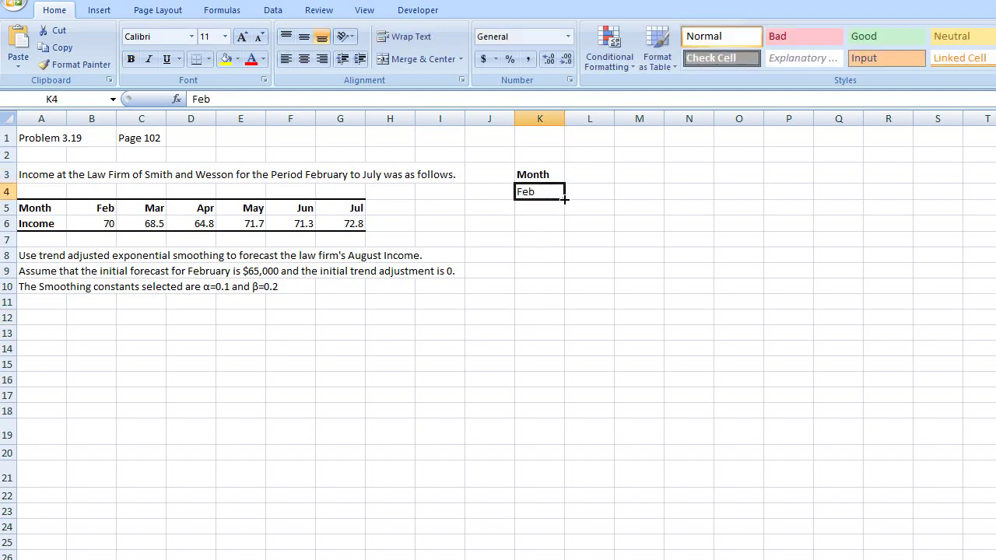
drag(564, 199, 570, 287)
click(639, 255)
- Add the headings Actual, Forecast, Trend and FIT across L3:O3
click(576, 177)
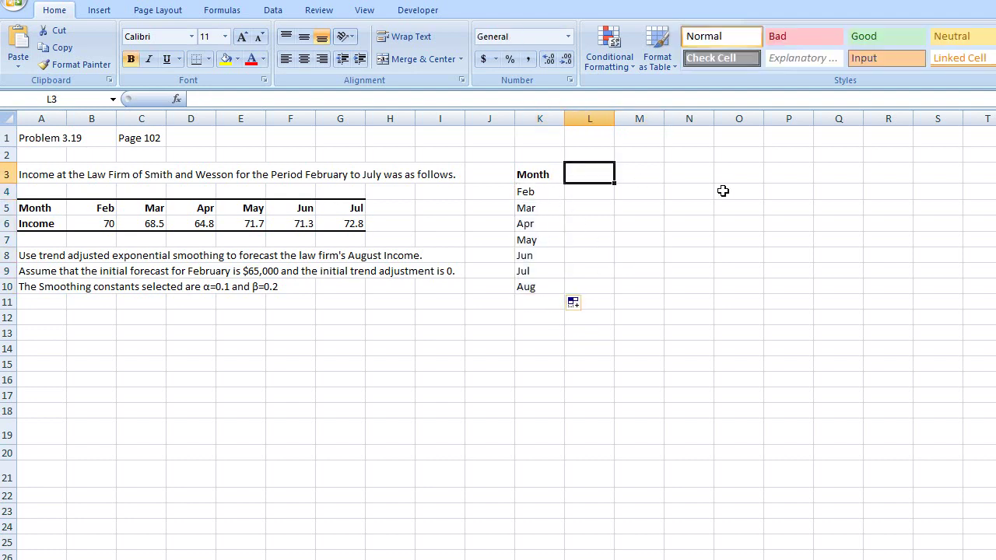
text(A)
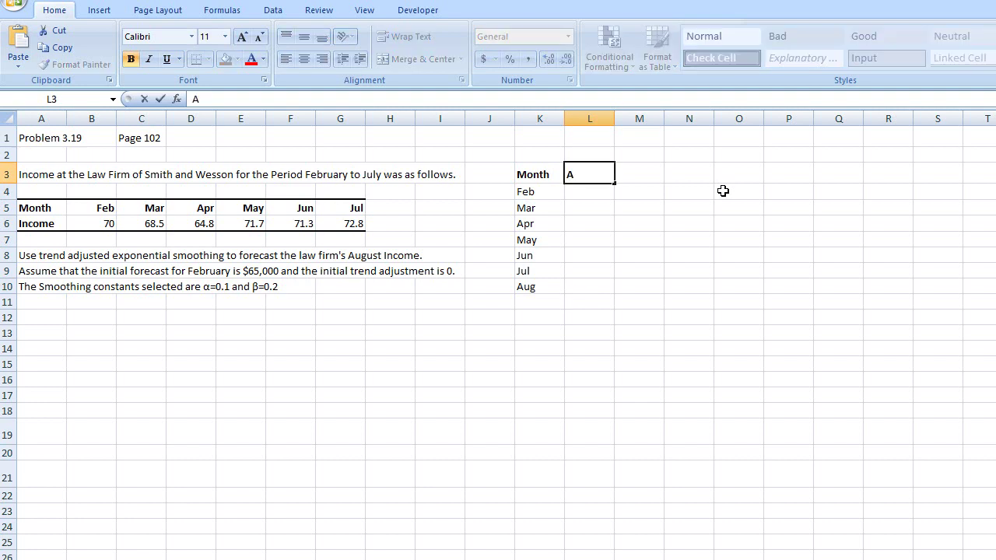
text(ctual)
key(Tab)
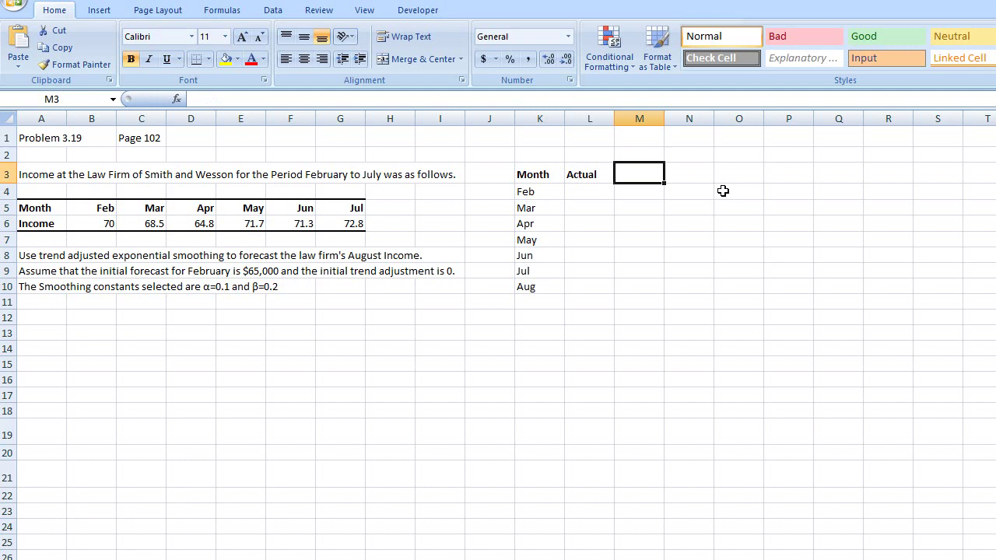
text(Forecast)
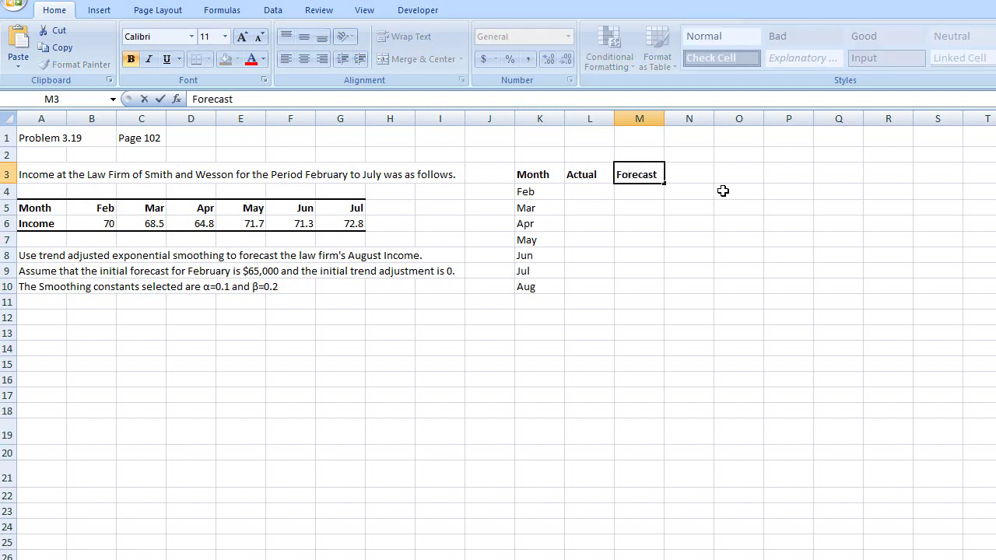
key(Tab)
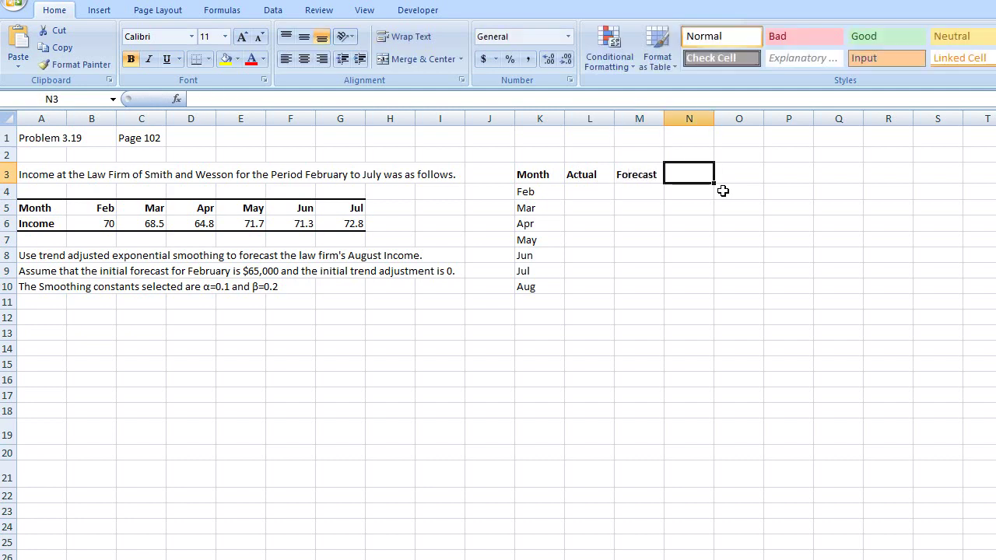
text(Trend)
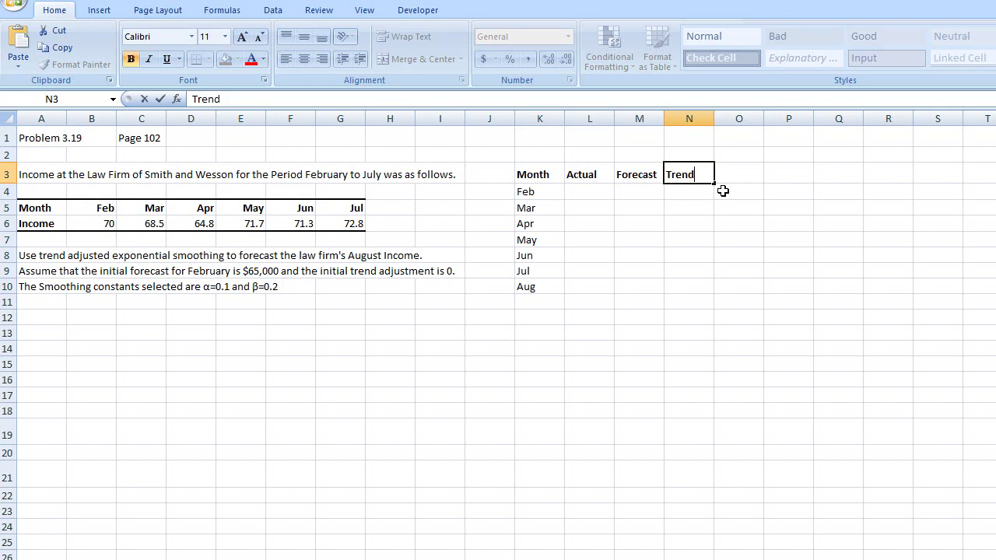
key(Tab)
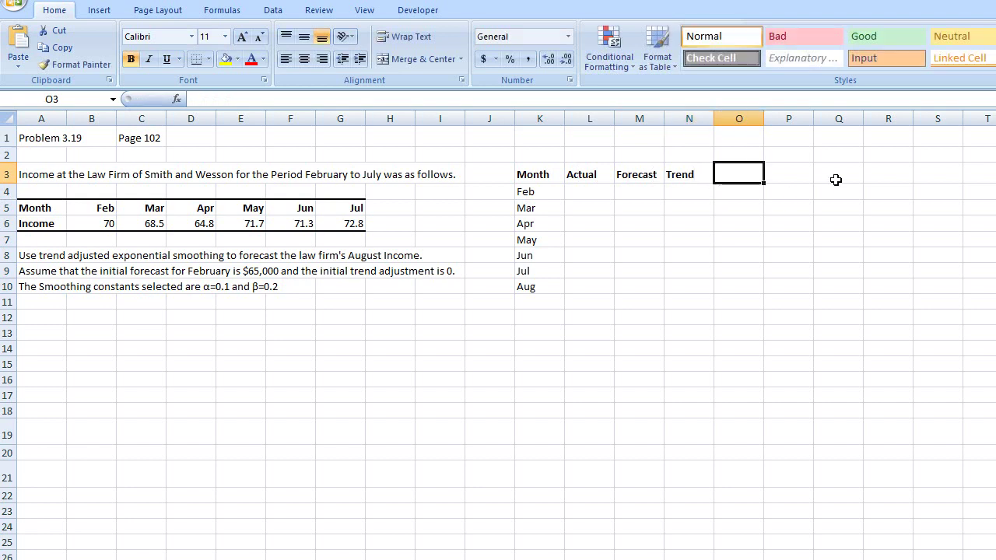
text(FIT)
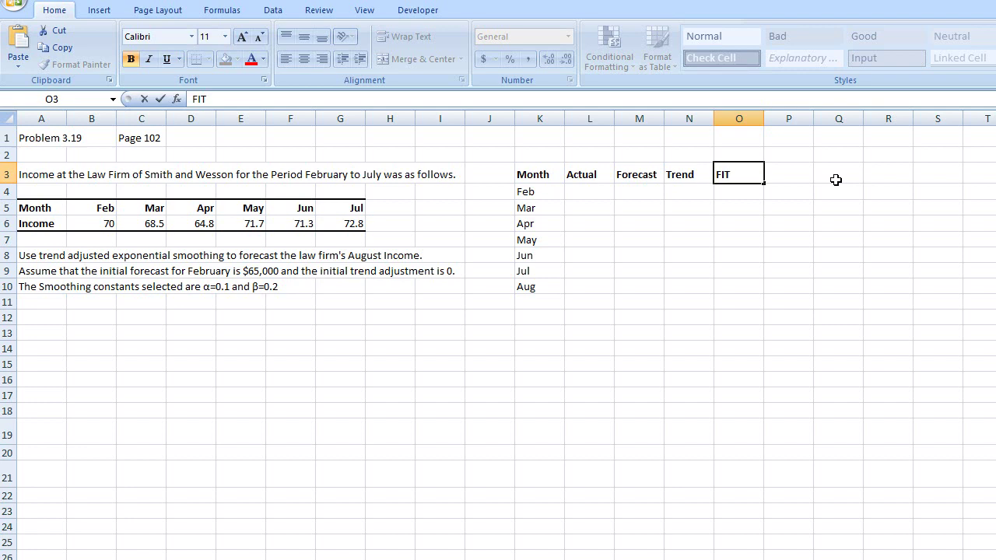
key(Return)
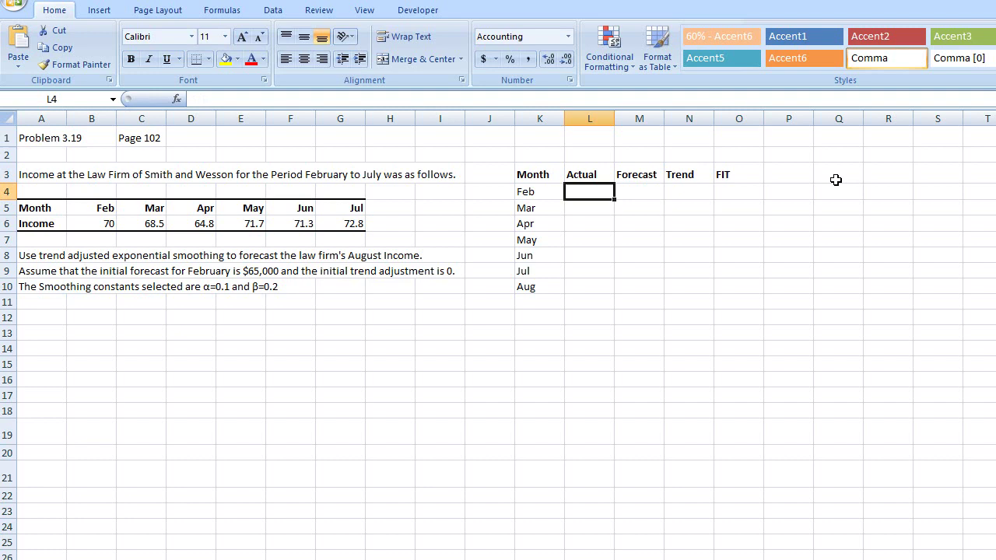
- Enter the actual incomes 70, 68.5, 64.8, 71.7, 71.3 and 72.8 into L4:L9
text(70)
key(Return)
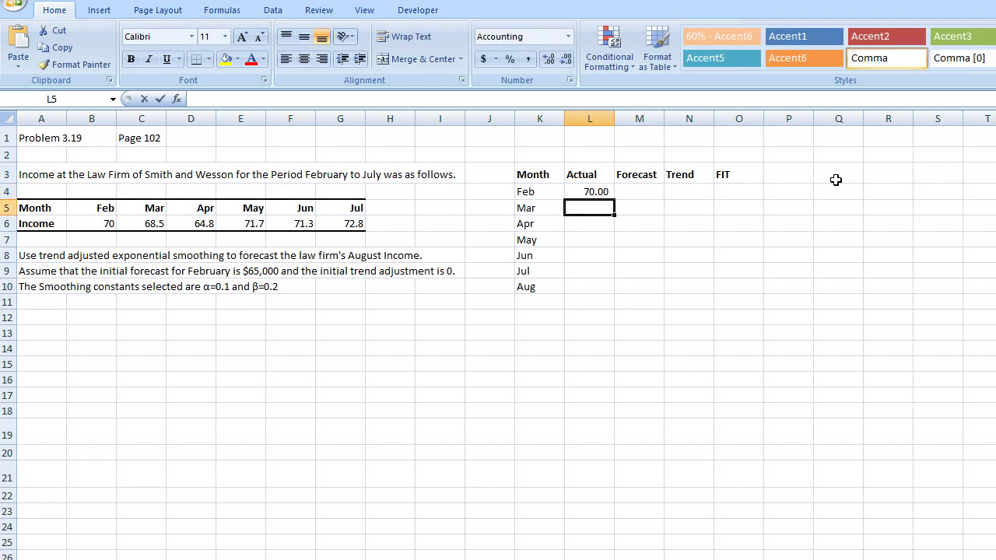
text(68.5)
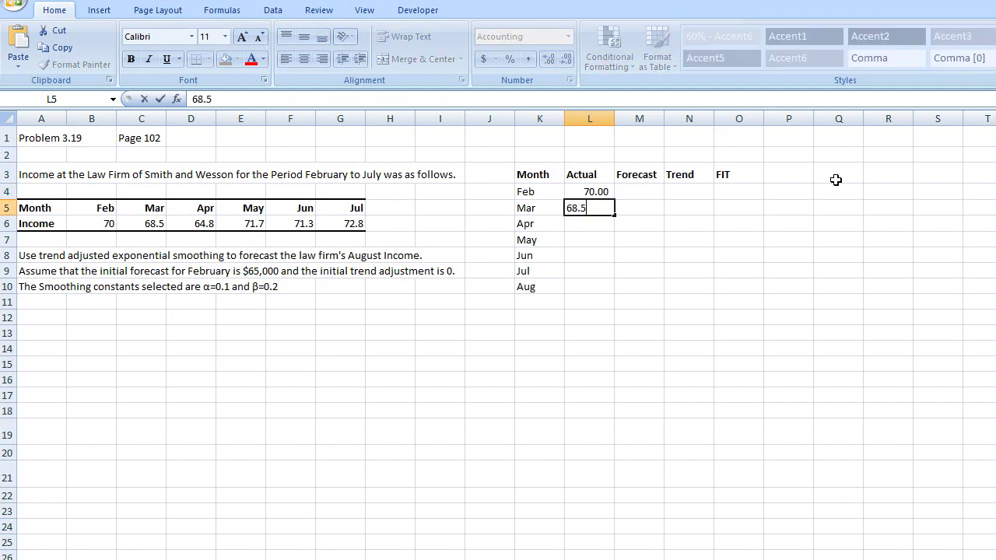
key(Return)
text(64)
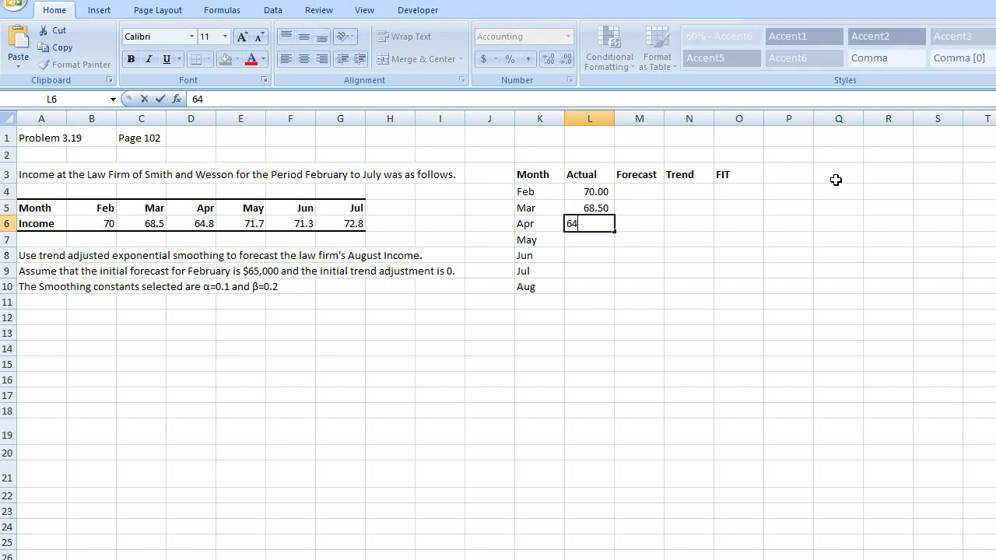
text(.8)
key(Return)
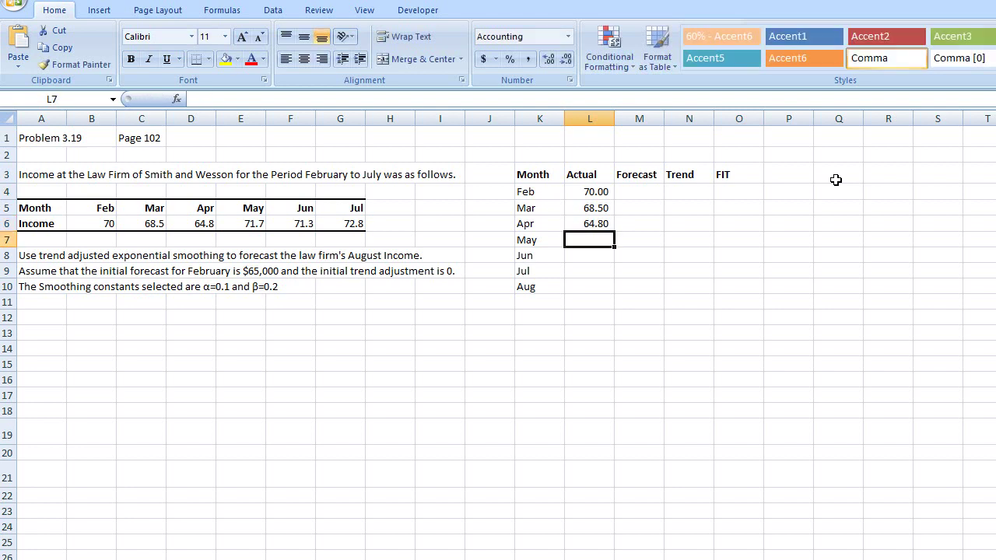
text(71.7)
key(Return)
text(7)
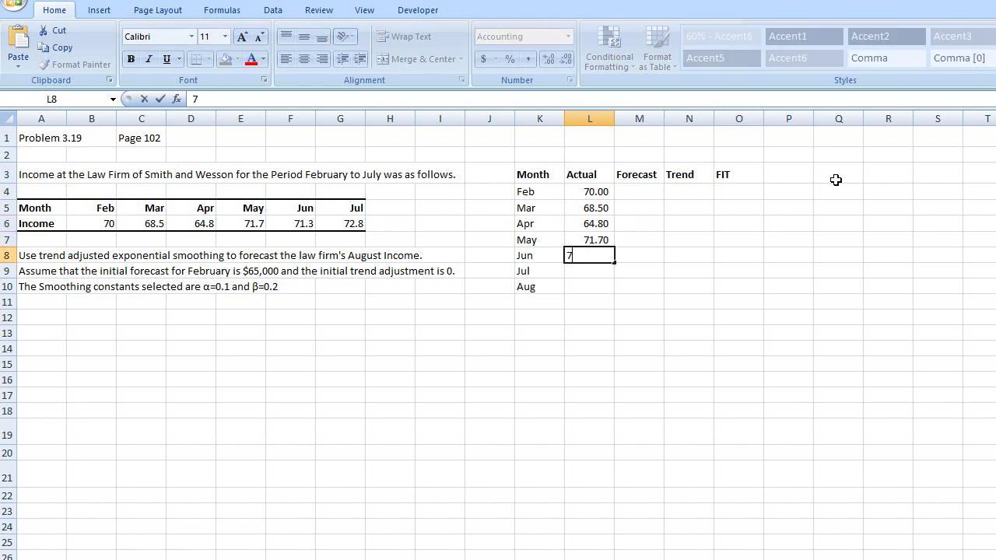
text(1.3)
key(Return)
text(72.8)
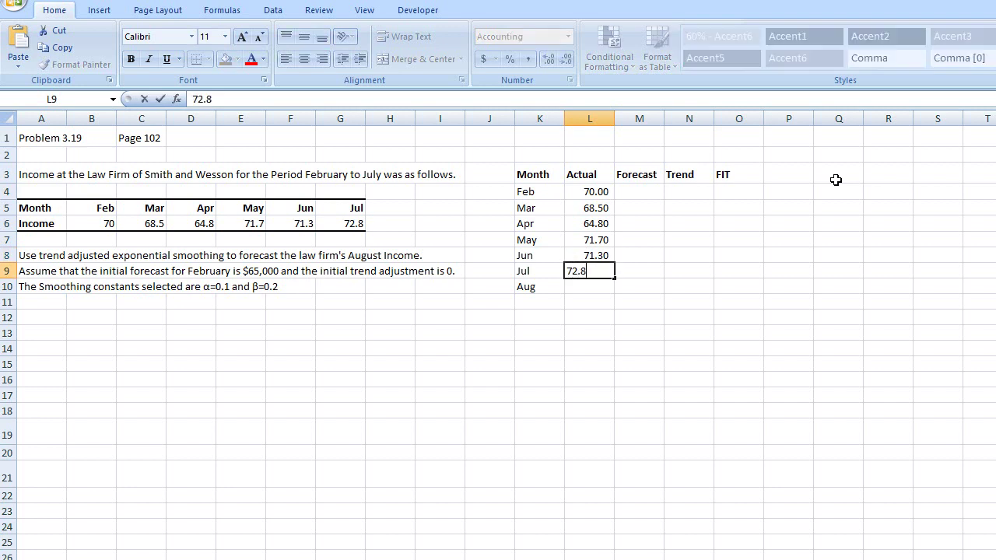
key(Return)
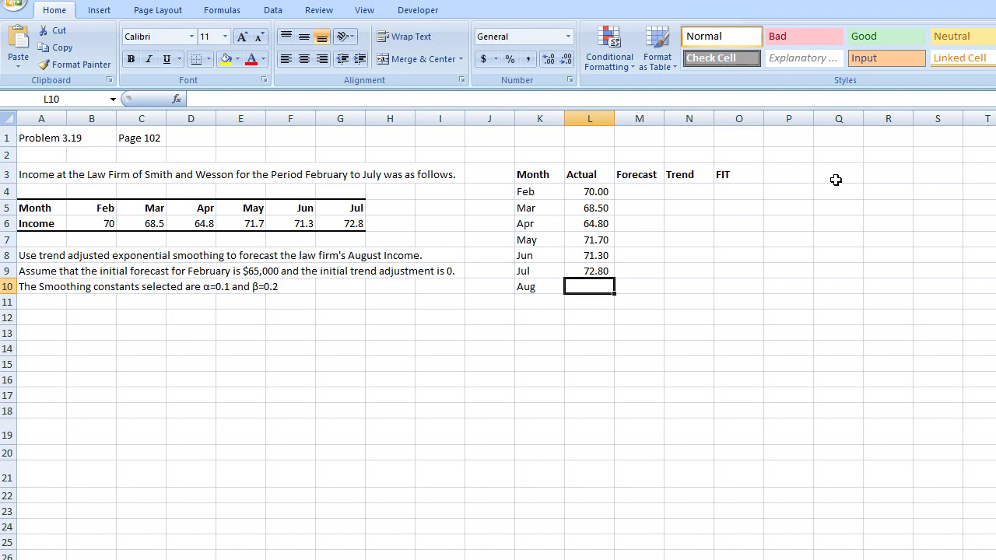
- Give February a starting forecast of 65 in M4 and a trend of 0 in N4
key(Right)
key(Up)
key(Up)
key(Up)
key(Up)
key(Up)
key(Up)
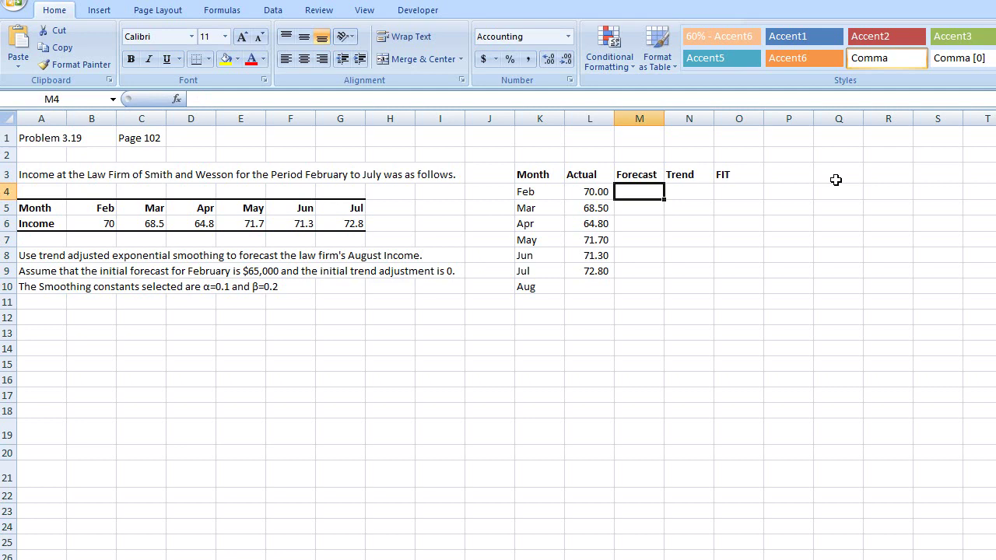
text(65)
key(Return)
key(Right)
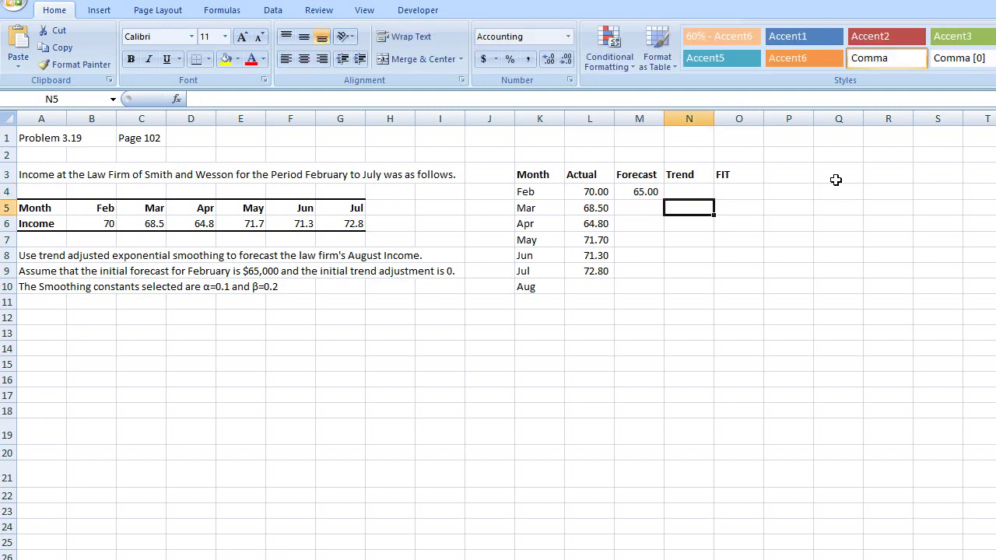
key(Up)
text(0)
key(Return)
- Enter February's FIT in O4 as =N4+M4, showing 65.00
key(Right)
key(Up)
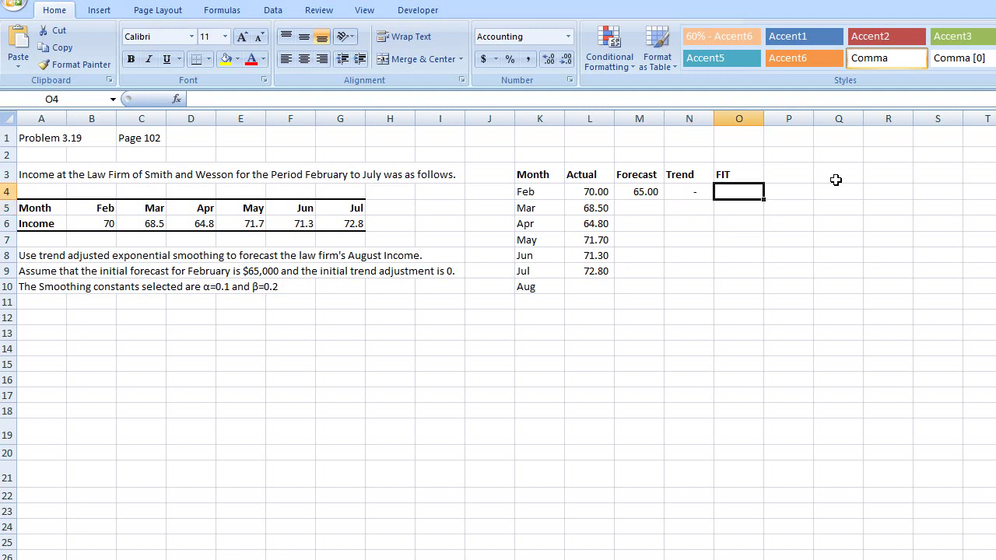
text(=)
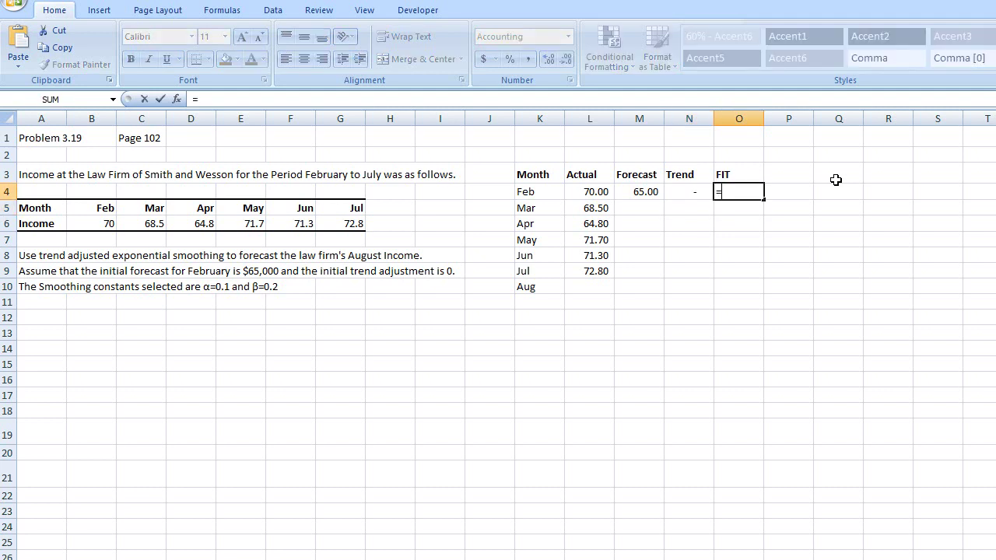
key(Left)
text(+)
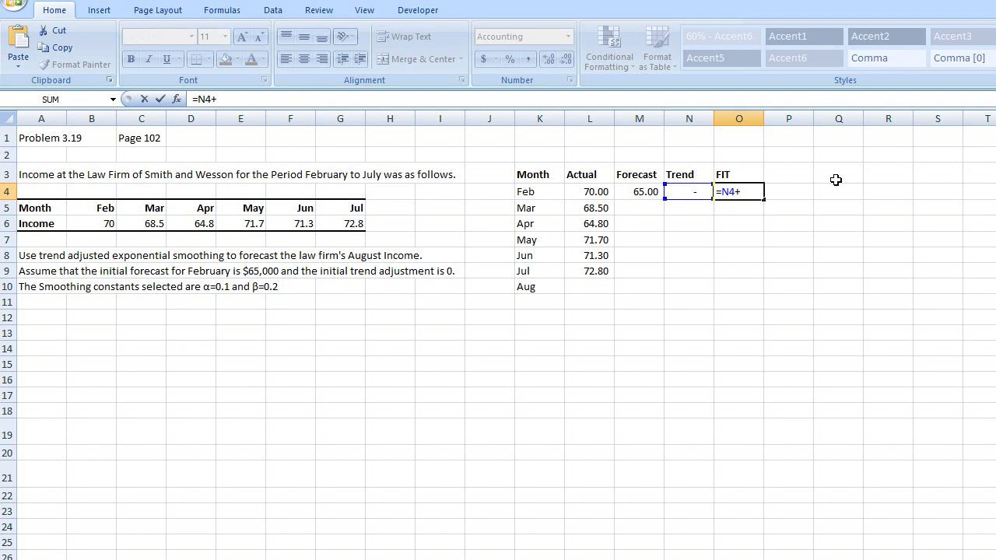
key(Left)
key(Left)
key(Return)
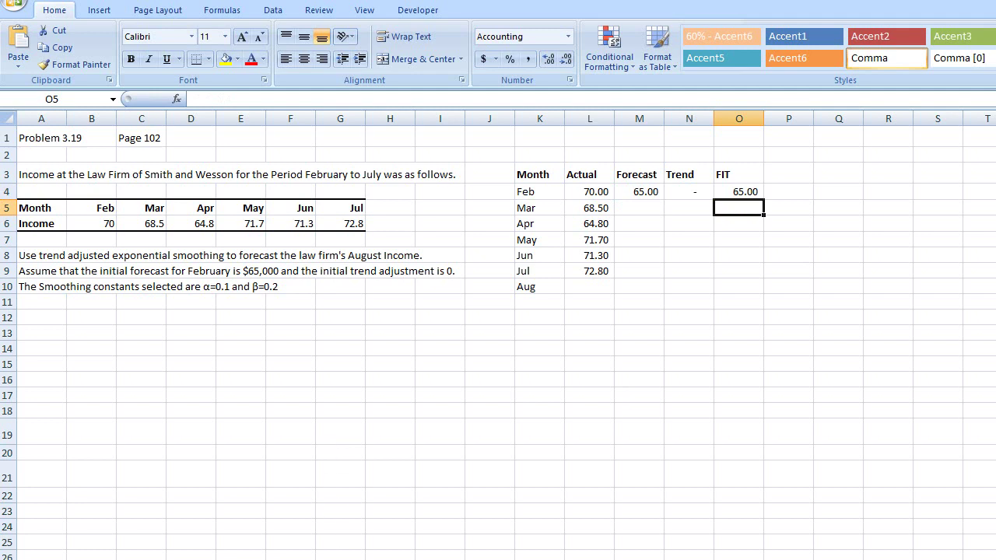
- Switch to the Word document showing the trend-adjusted forecast and trend equations
key(alt+Tab)
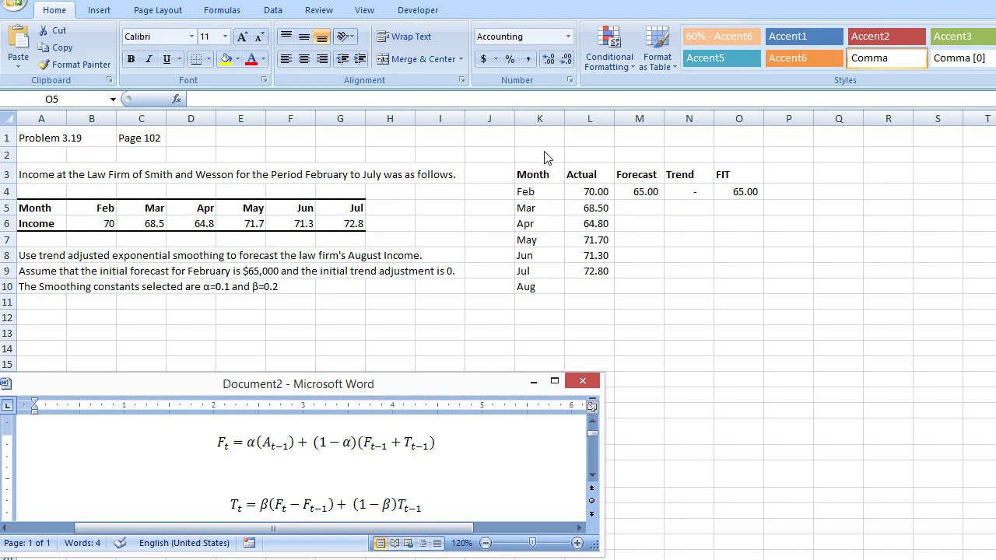
- Back in Excel, label K1 Alpha and L1 Beta
key(alt+Tab)
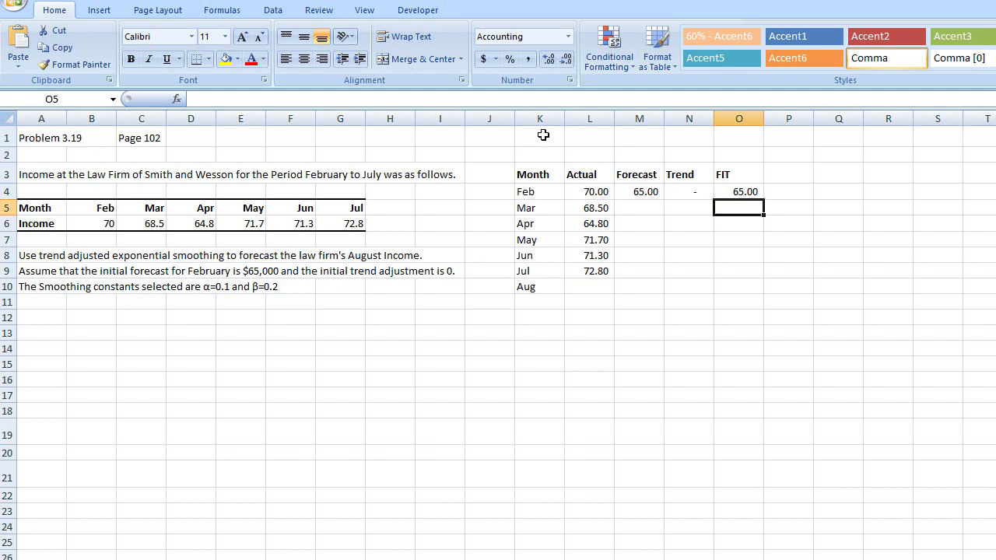
click(543, 135)
text(Alph)
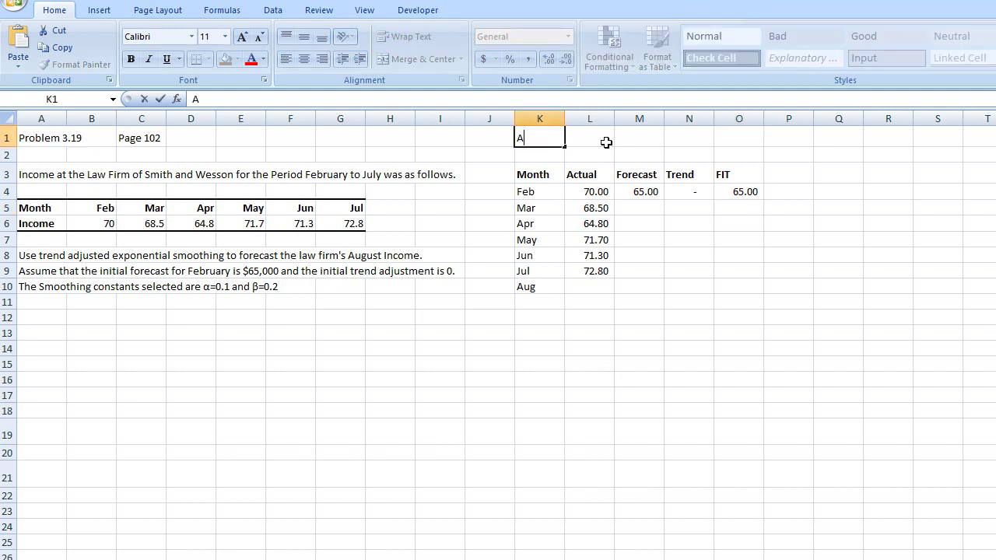
click(606, 142)
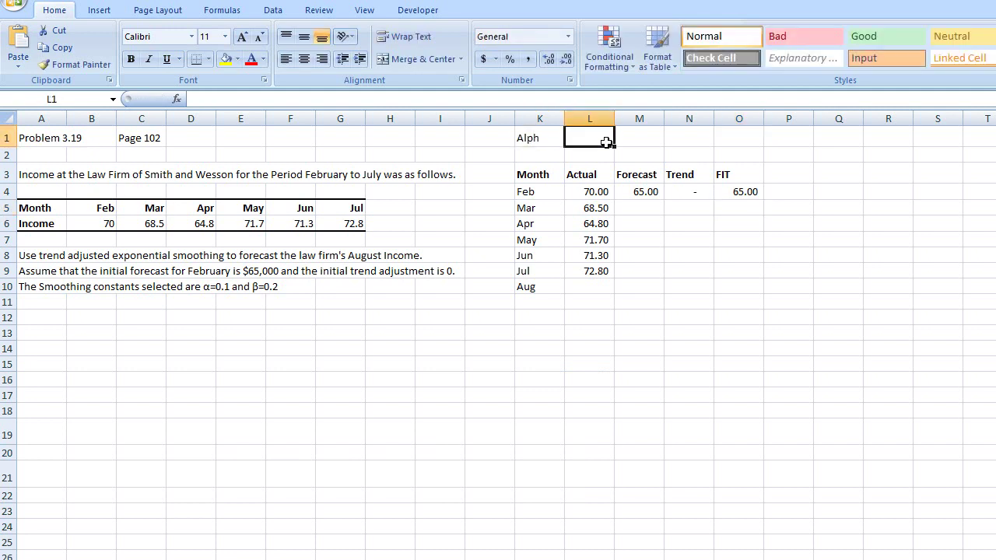
key(Left)
key(F2)
text(a)
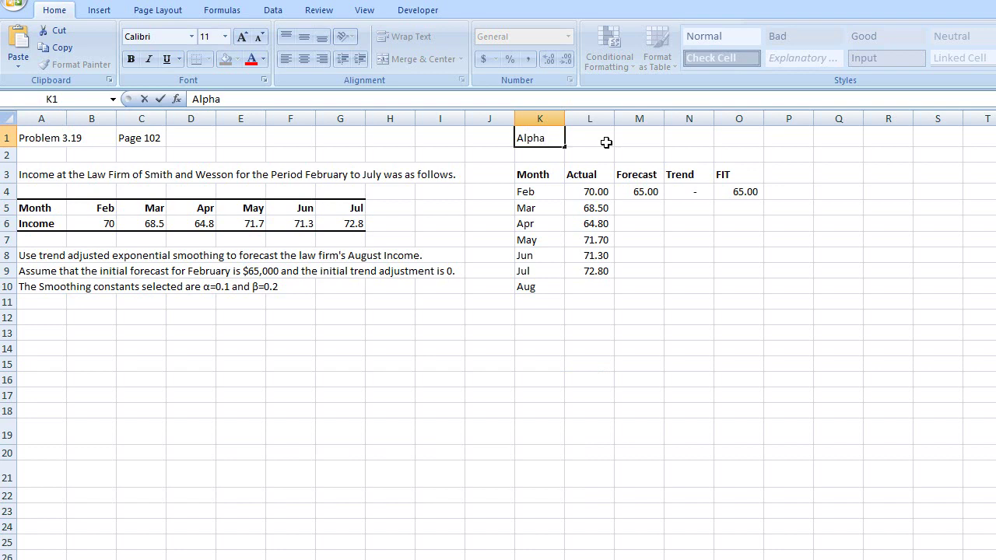
click(606, 143)
text(Beta)
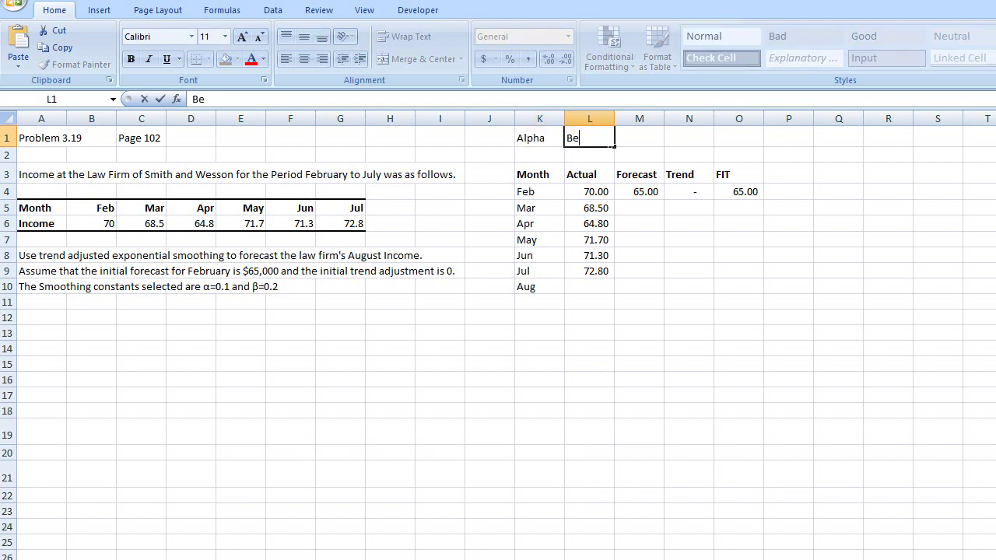
key(Return)
- Enter the smoothing values 0.1 under Alpha and 0.2 under Beta
key(Left)
key(Left)
key(Right)
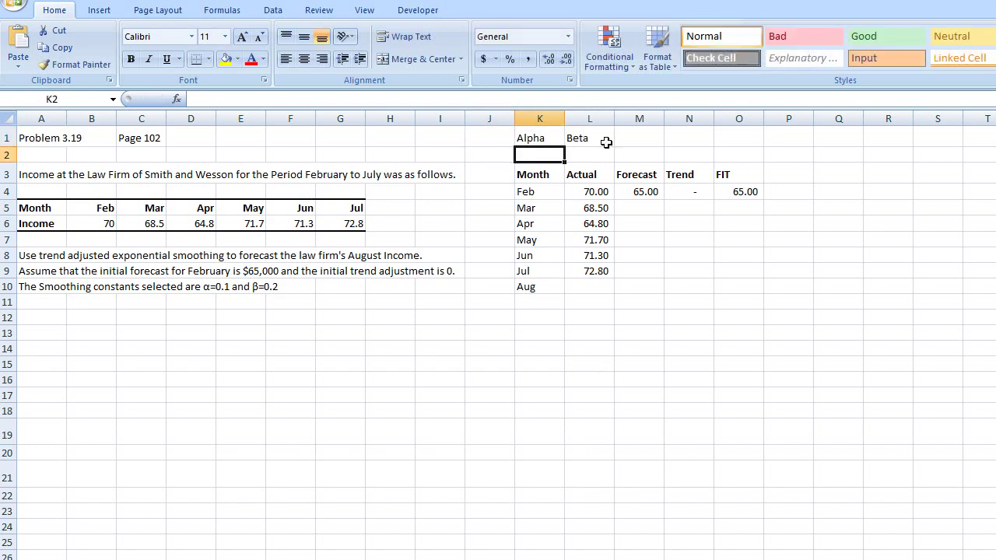
text(0.1)
key(Right)
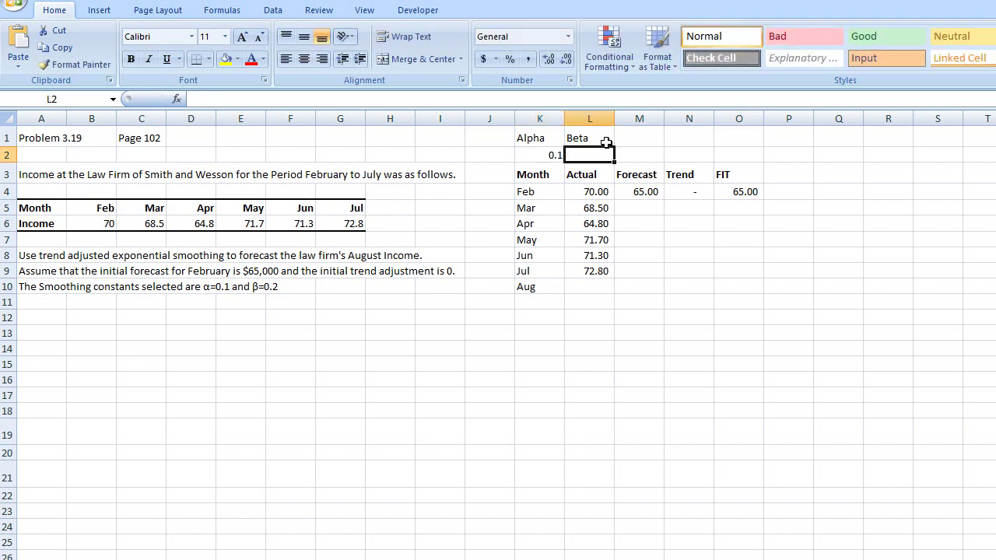
text(0.2)
key(Return)
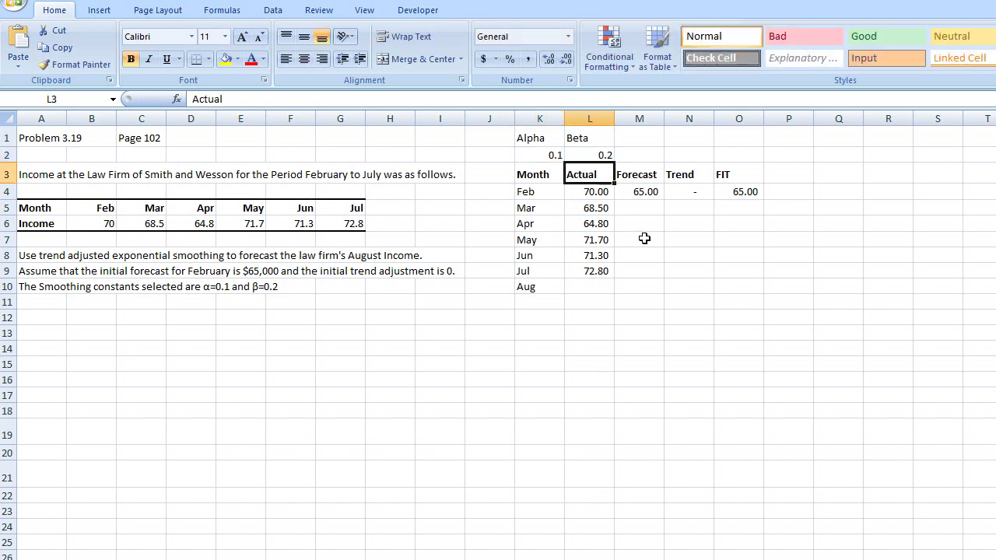
click(651, 207)
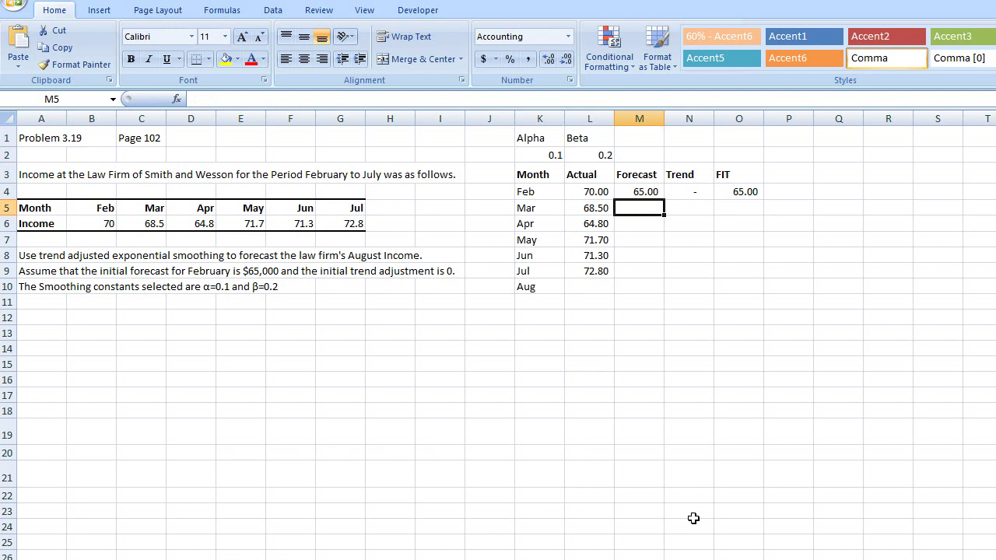
- Begin March's forecast formula in M5 with the alpha term ($K$2*L4)
text(=)
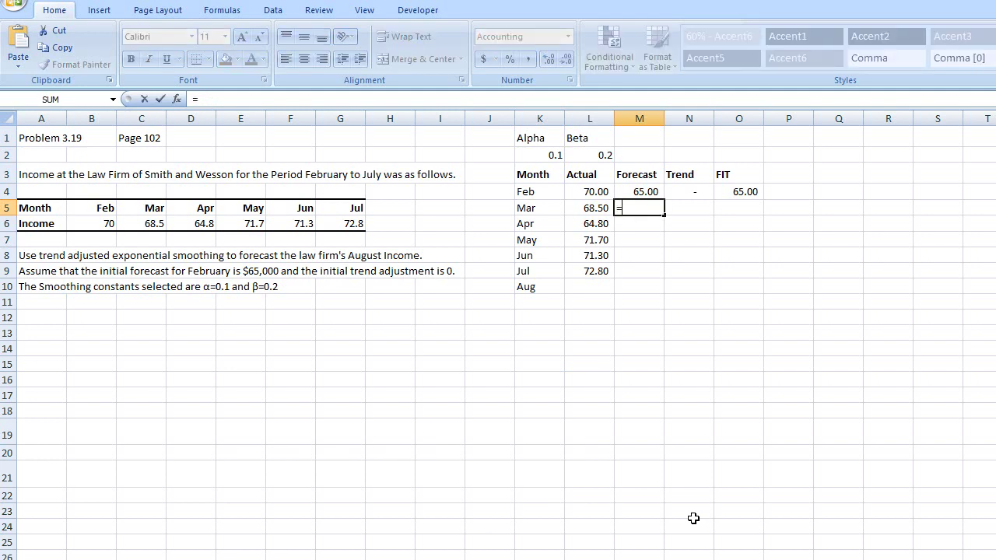
key(Up)
key(Up)
key(Down)
key(Down)
key(BackSpace)
key(BackSpace)
text(()
key(Up)
key(Up)
key(Up)
key(Left)
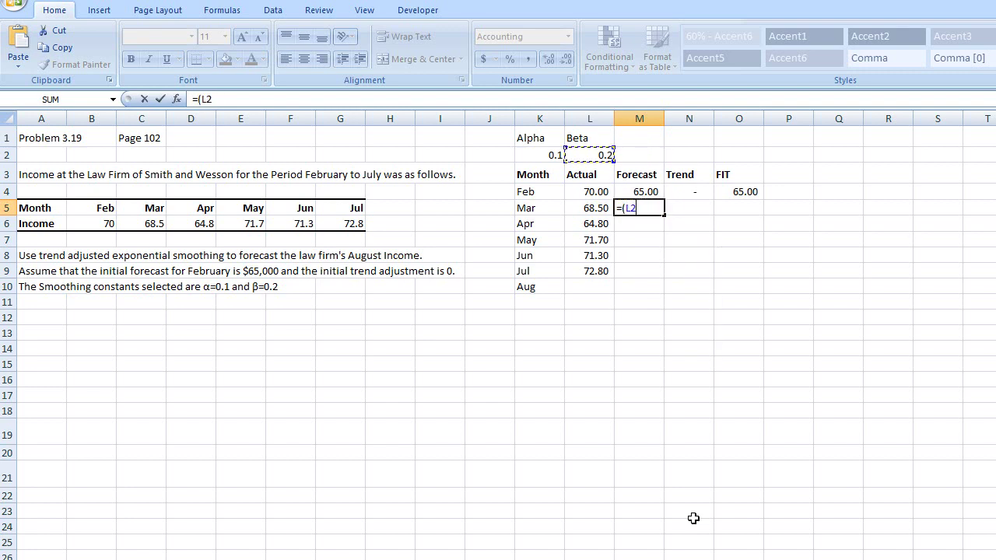
key(Left)
key(F4)
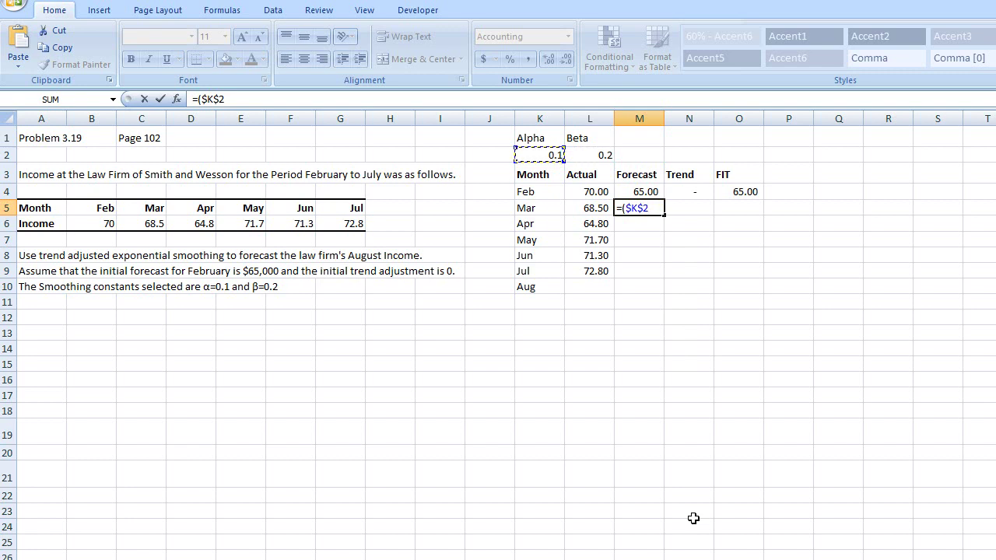
text(*)
key(Left)
key(Up)
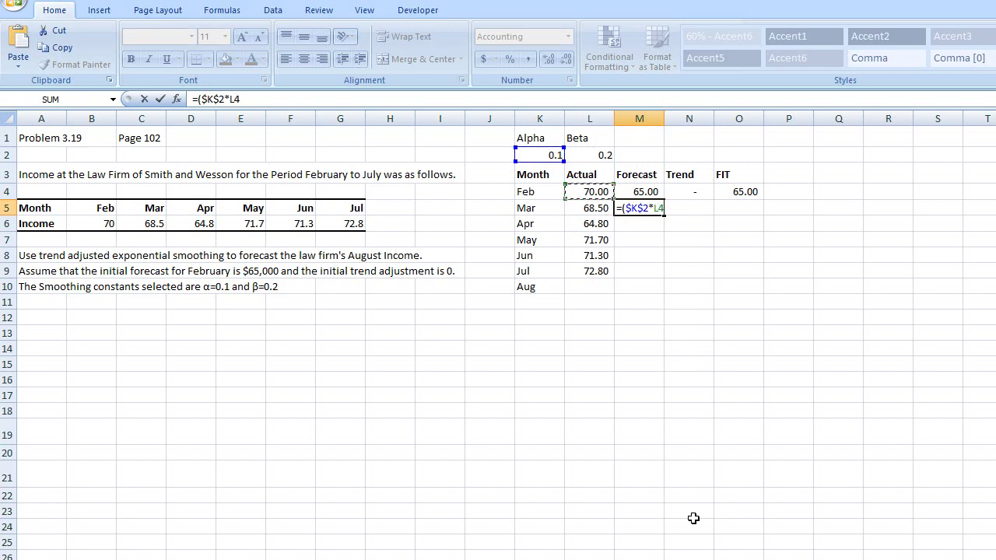
text()+(1-)
- Complete it with +(1-$K$2)*(M4+N4), giving a March forecast of 65.50
key(Left)
key(Left)
key(Up)
key(Up)
key(Up)
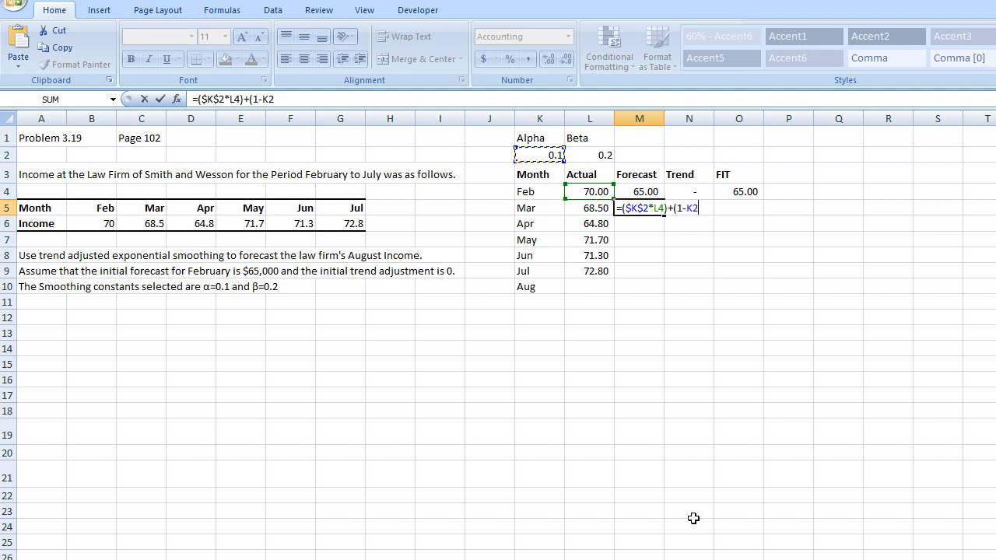
key(F4)
text()*()
key(Up)
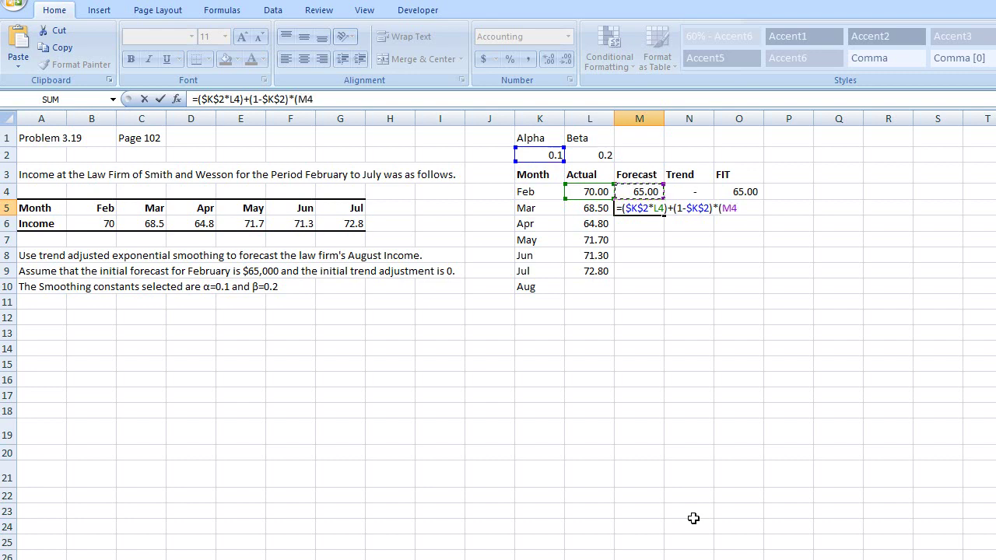
text(+)
key(Right)
key(Up)
text())
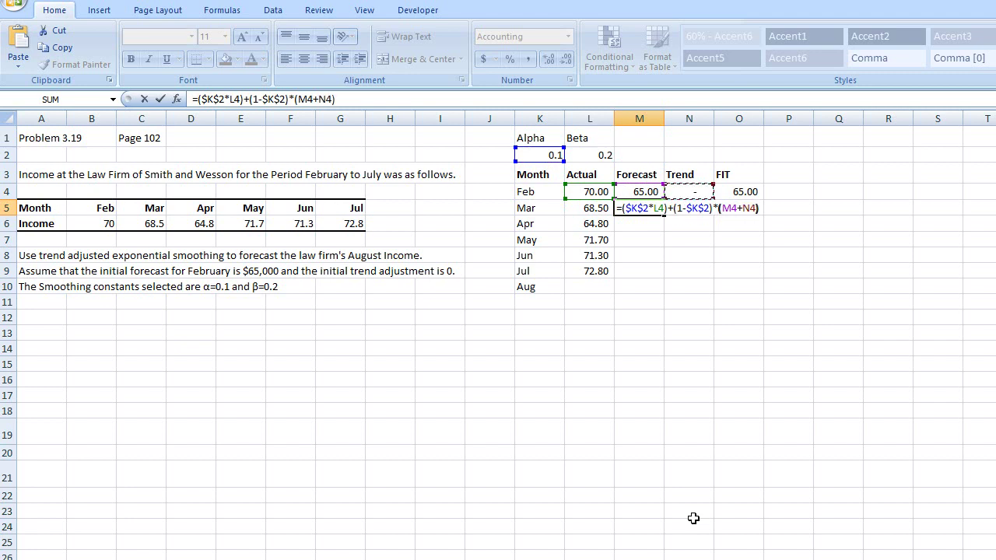
key(Return)
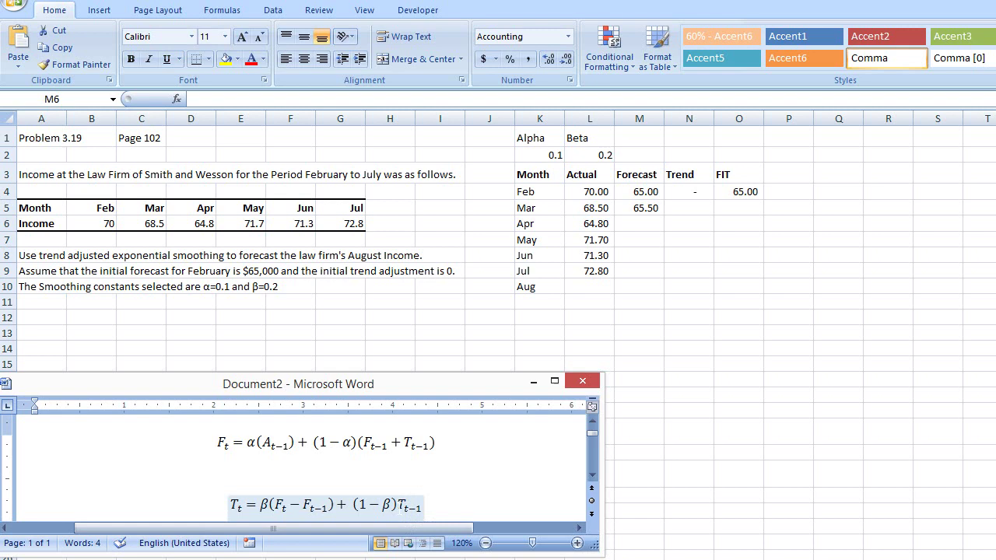
- Start March's trend formula in N5 with the absolute beta term ($L$2)
click(689, 212)
click(687, 209)
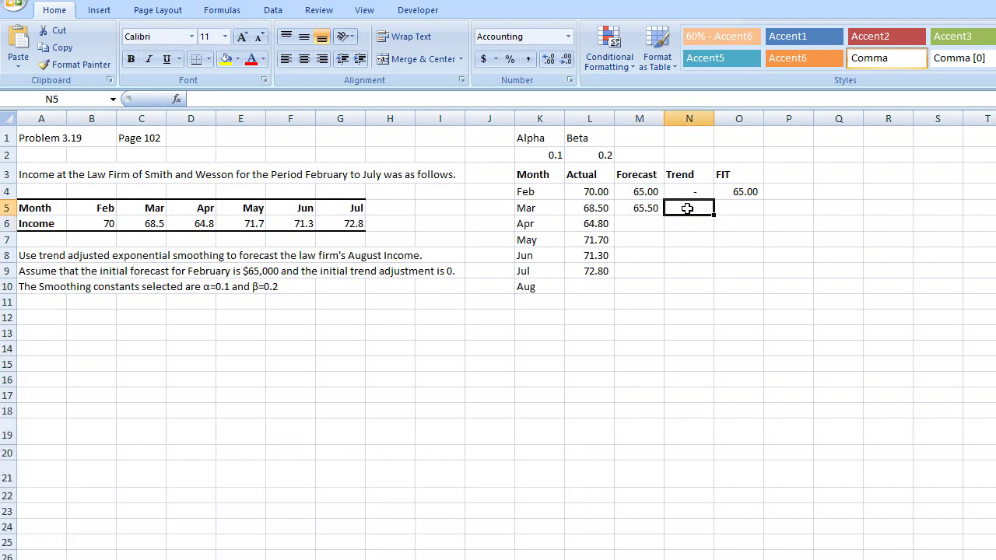
text(=)
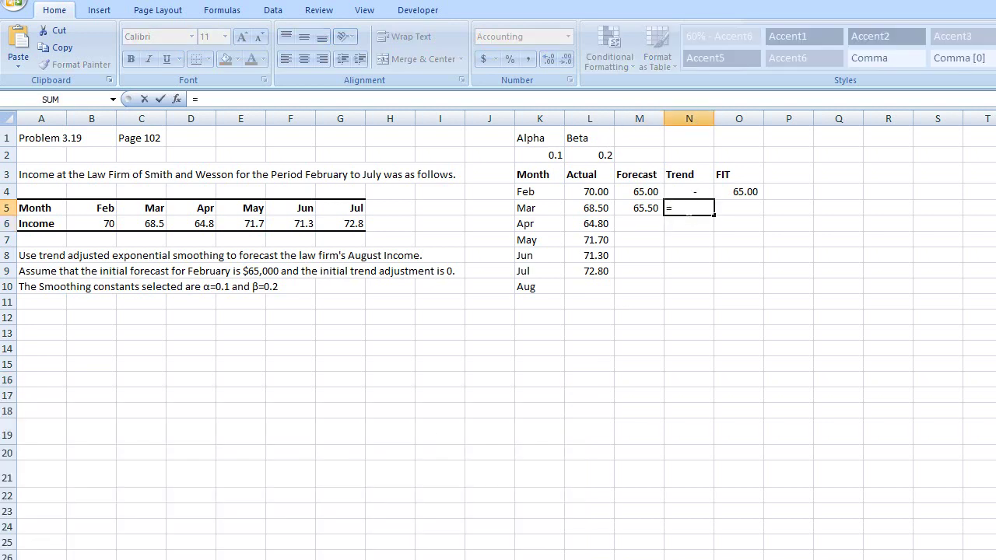
key(Left)
key(Right)
key(BackSpace)
key(BackSpace)
text(()
key(Up)
key(Left)
key(Up)
key(Left)
key(Up)
key(F4)
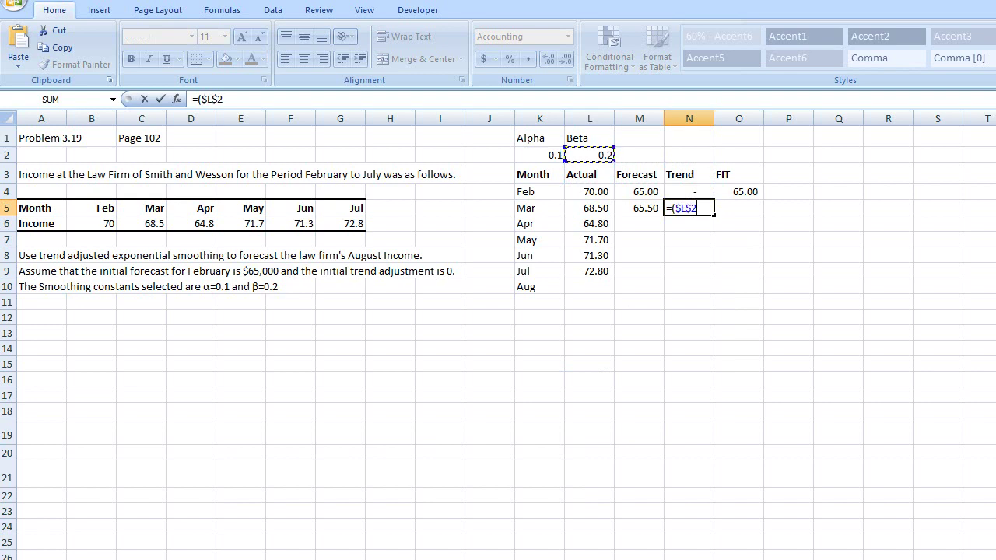
text()*()
- Complete it as *(M5-M4)+(1-$L$2)*N4, giving a March trend of 0.10
click(639, 208)
text(-)
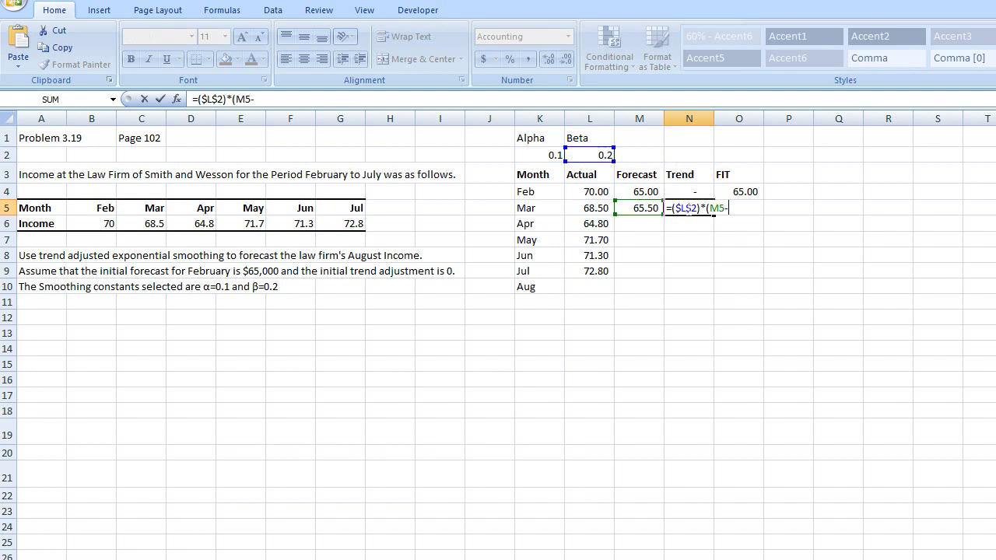
key(Left)
key(Up)
text()+(1-)
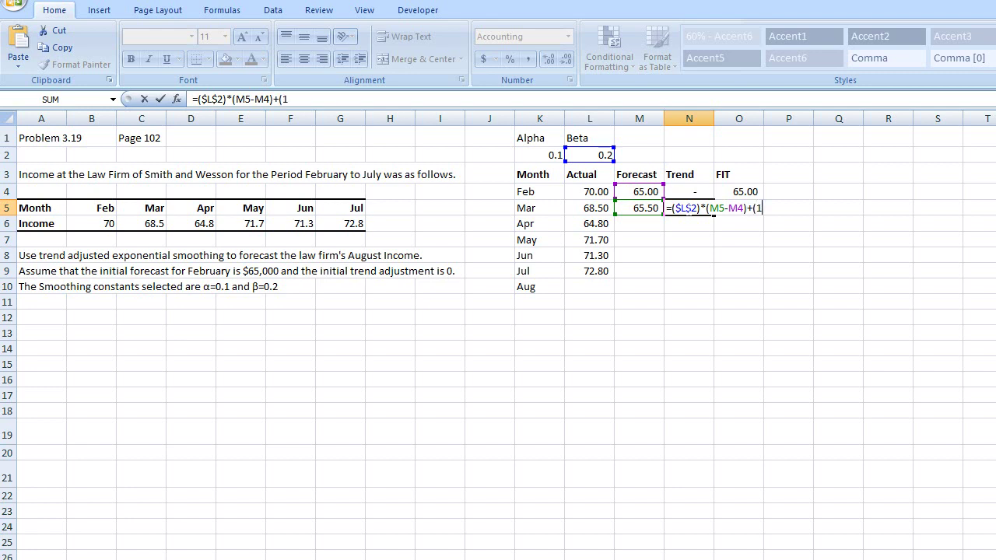
key(Left)
key(Left)
key(Up)
key(Up)
key(Up)
key(F4)
text()*)
click(689, 192)
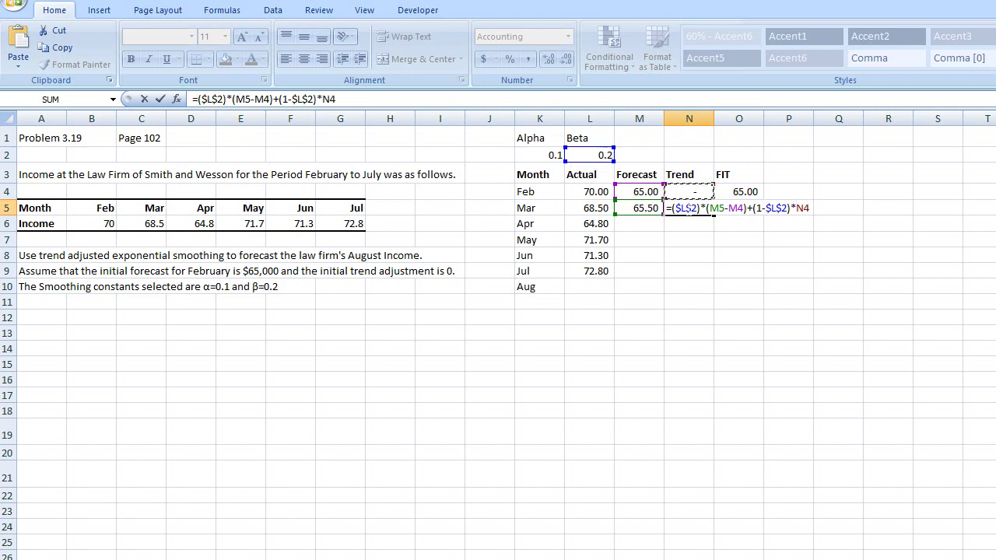
key(Return)
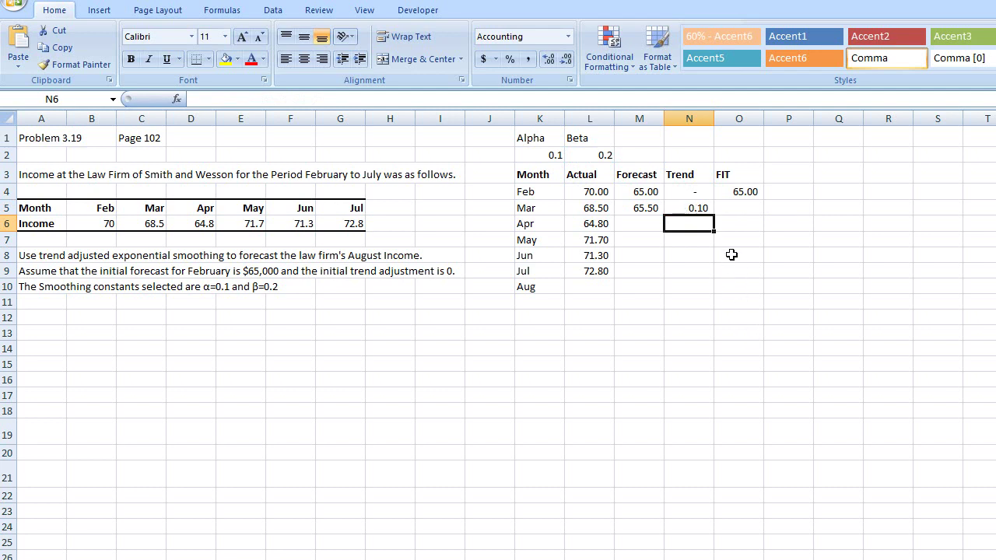
- Copy February's FIT formula from O4 down to March in O5
click(752, 192)
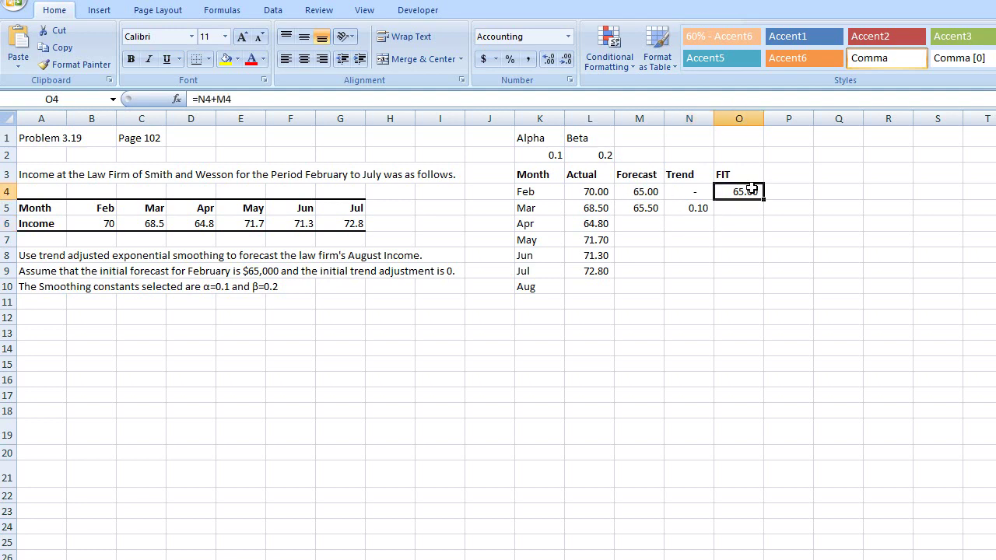
drag(766, 200, 765, 212)
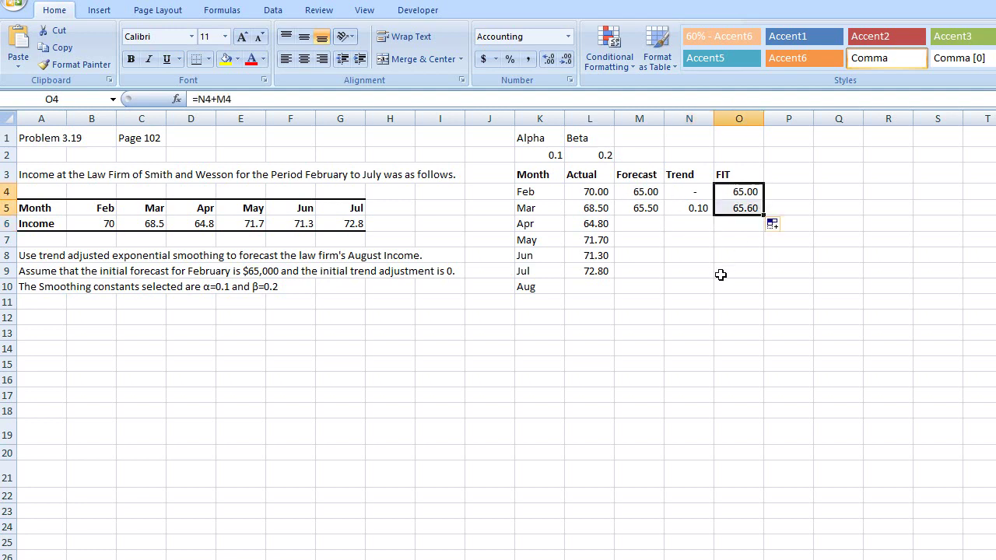
click(721, 279)
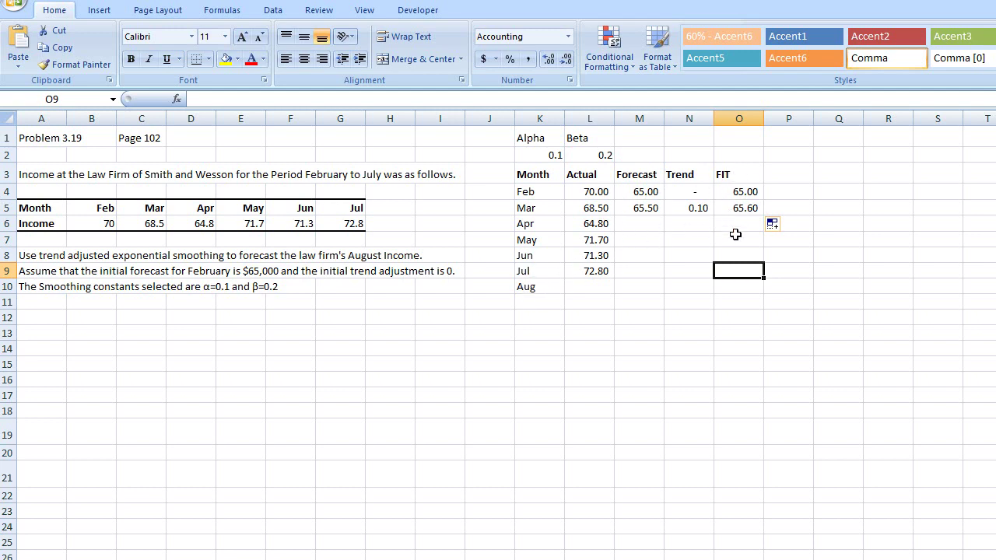
- Fill March's Forecast, Trend and FIT formulas (M5:O5) down to August, row 10
click(635, 211)
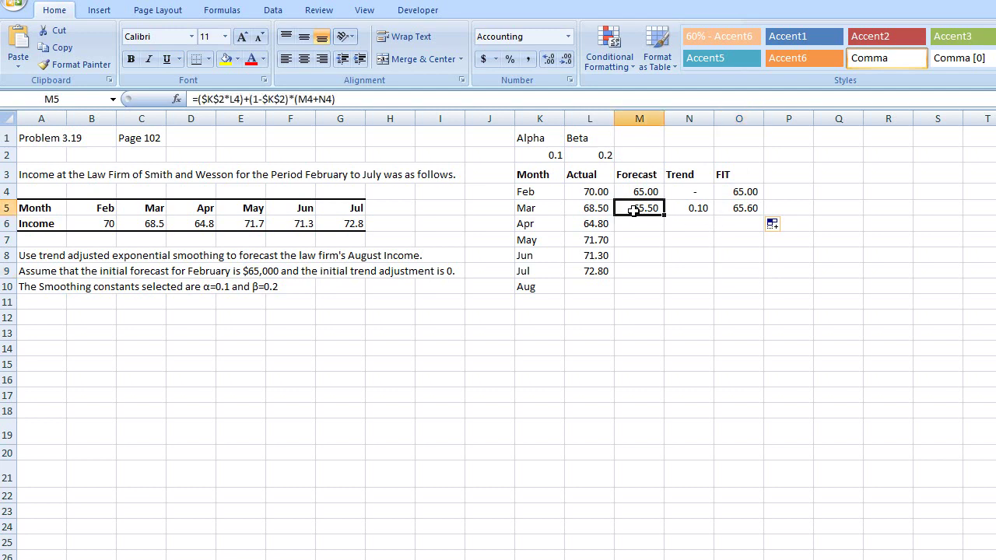
drag(743, 210, 659, 213)
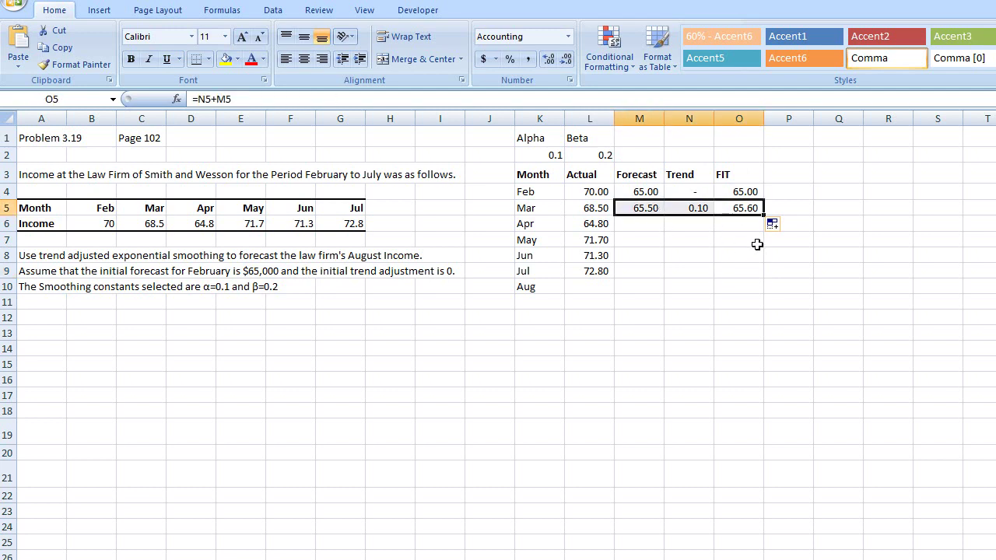
drag(764, 217, 747, 288)
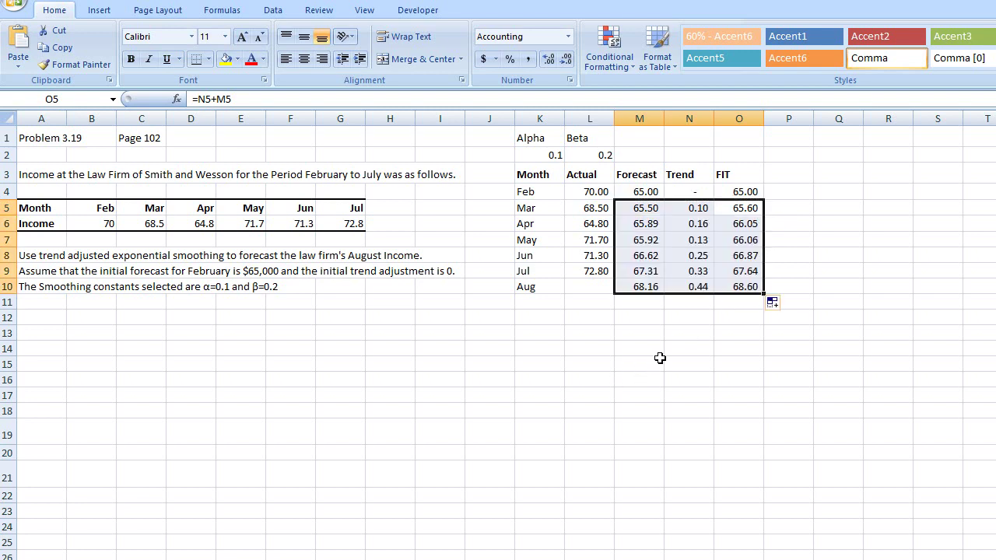
click(661, 360)
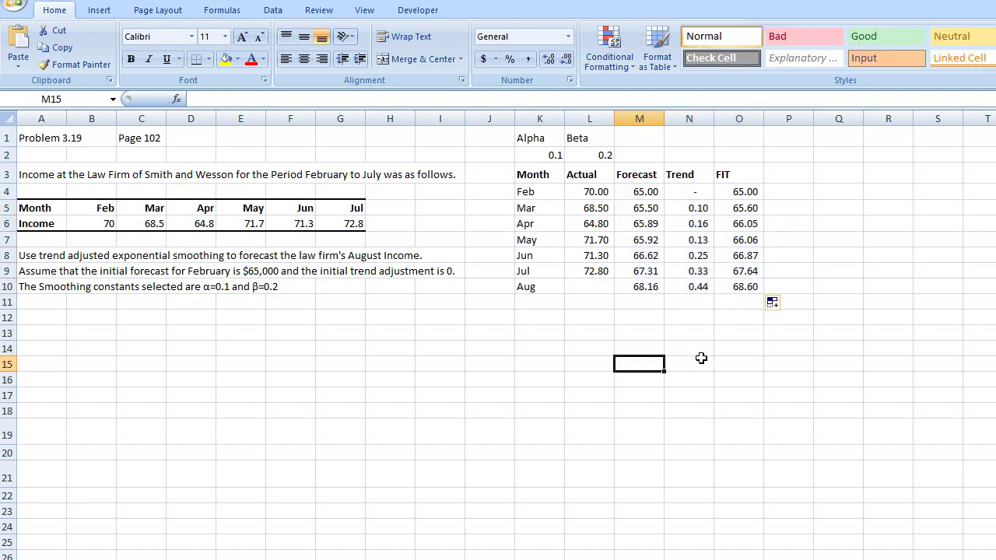